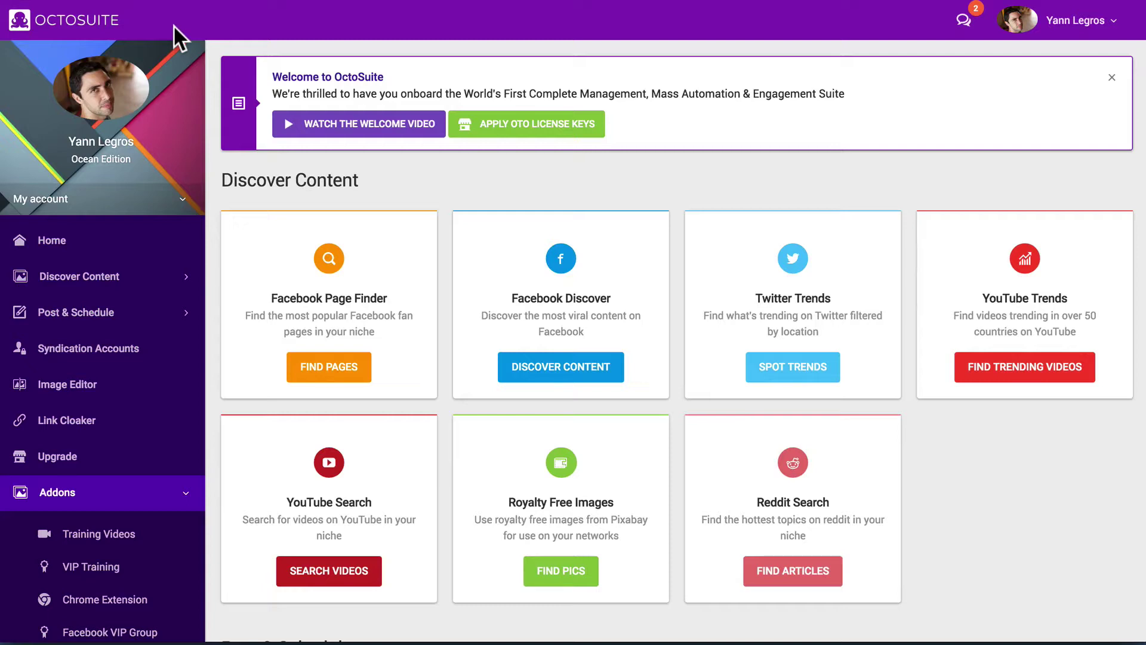
Step: Open the Facebook Page Finder and search for popular fan pages with the keyword "perte poids"
{"action": "left_click", "coordinate": [105, 281]}
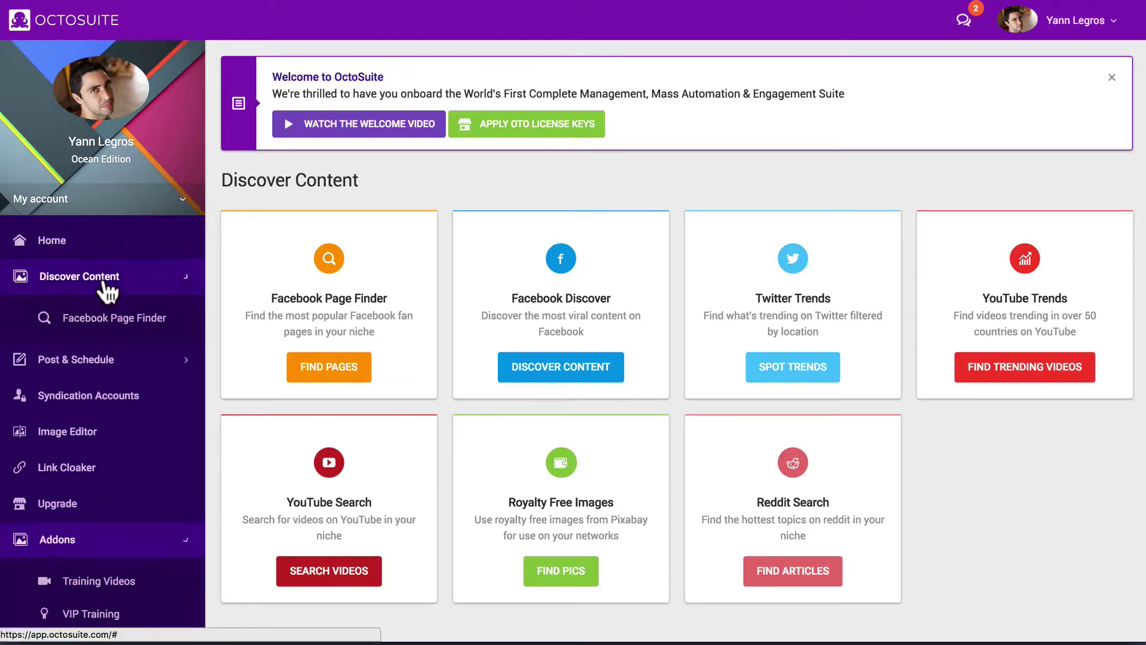
{"action": "left_click", "coordinate": [103, 321]}
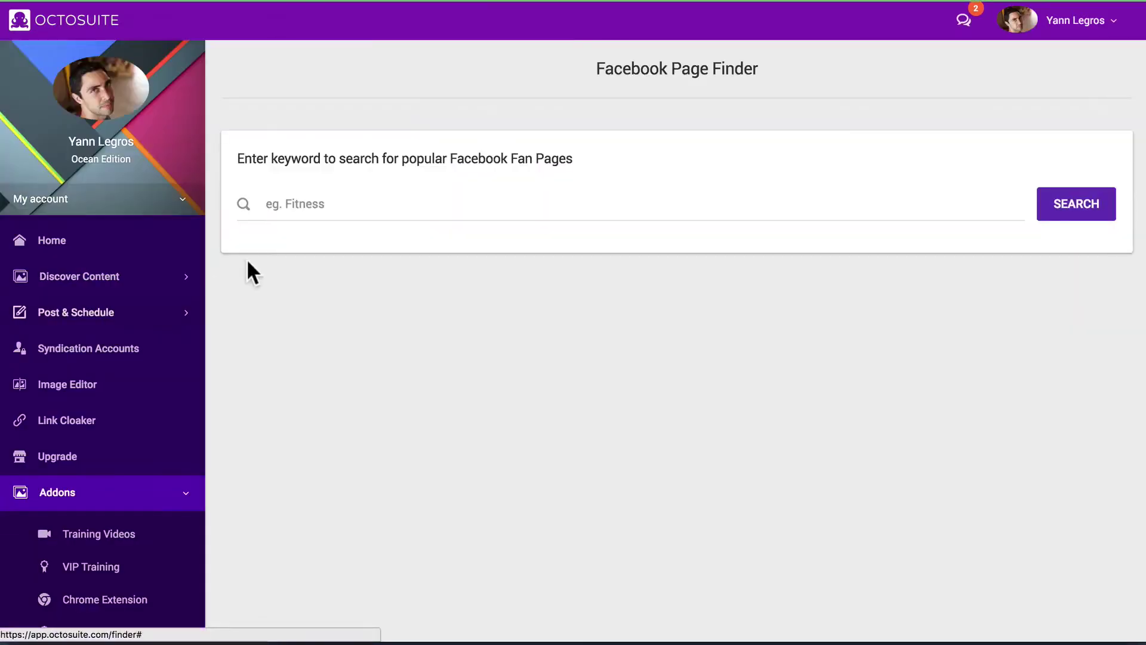
{"action": "left_click", "coordinate": [322, 206]}
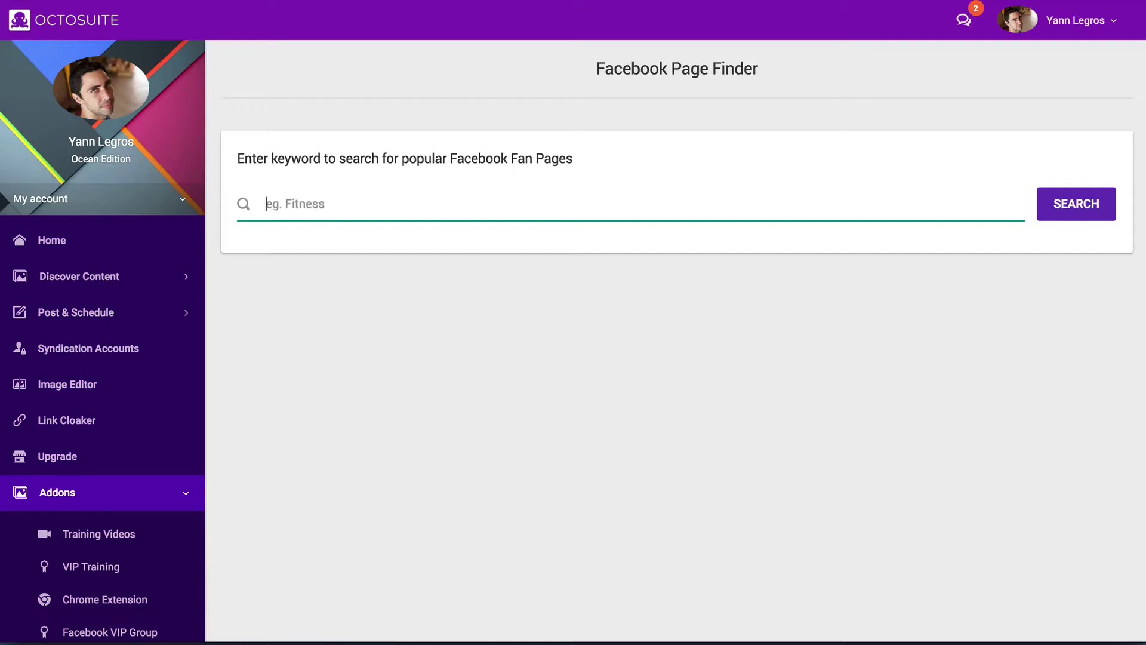
{"action": "type", "text": "perte poids"}
{"action": "key", "text": "Return"}
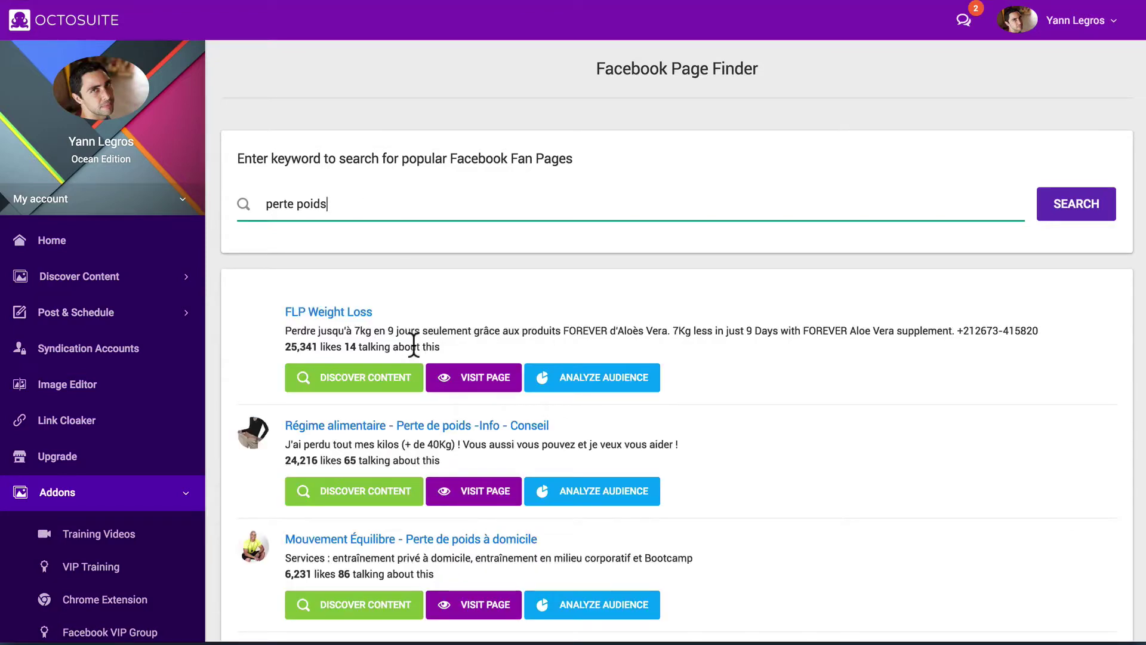
Step: Compare the like counts of the first three pages and open the FLP Weight Loss page's discovered content in a new tab
{"action": "scroll", "coordinate": [415, 346], "scroll_direction": "down", "scroll_amount": 3}
{"action": "scroll", "coordinate": [414, 348], "scroll_direction": "down", "scroll_amount": 1}
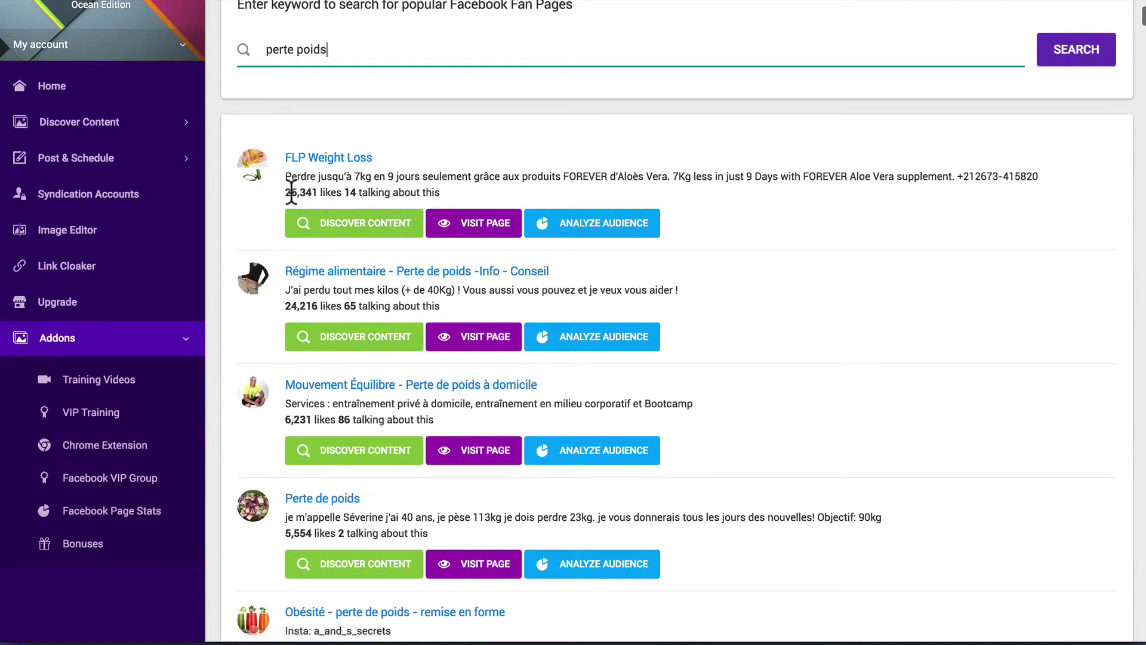
{"action": "left_click_drag", "start_coordinate": [286, 192], "coordinate": [322, 194]}
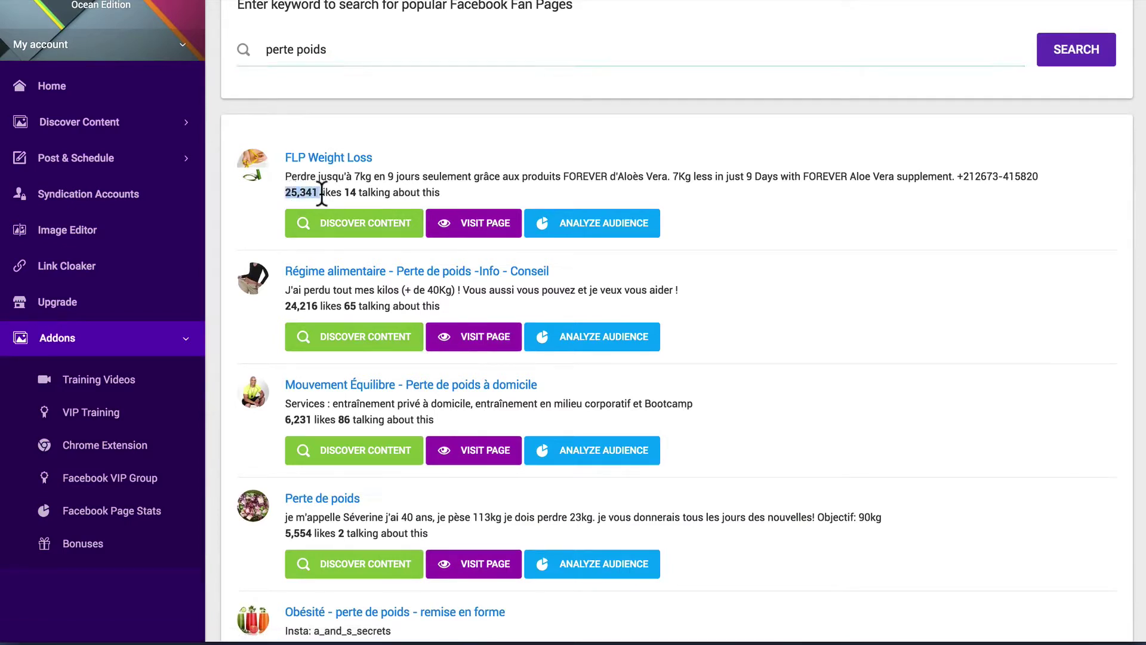
{"action": "left_click_drag", "start_coordinate": [290, 305], "coordinate": [311, 306]}
{"action": "left_click_drag", "start_coordinate": [286, 419], "coordinate": [327, 418]}
{"action": "left_click", "coordinate": [326, 417]}
{"action": "right_click", "coordinate": [370, 226]}
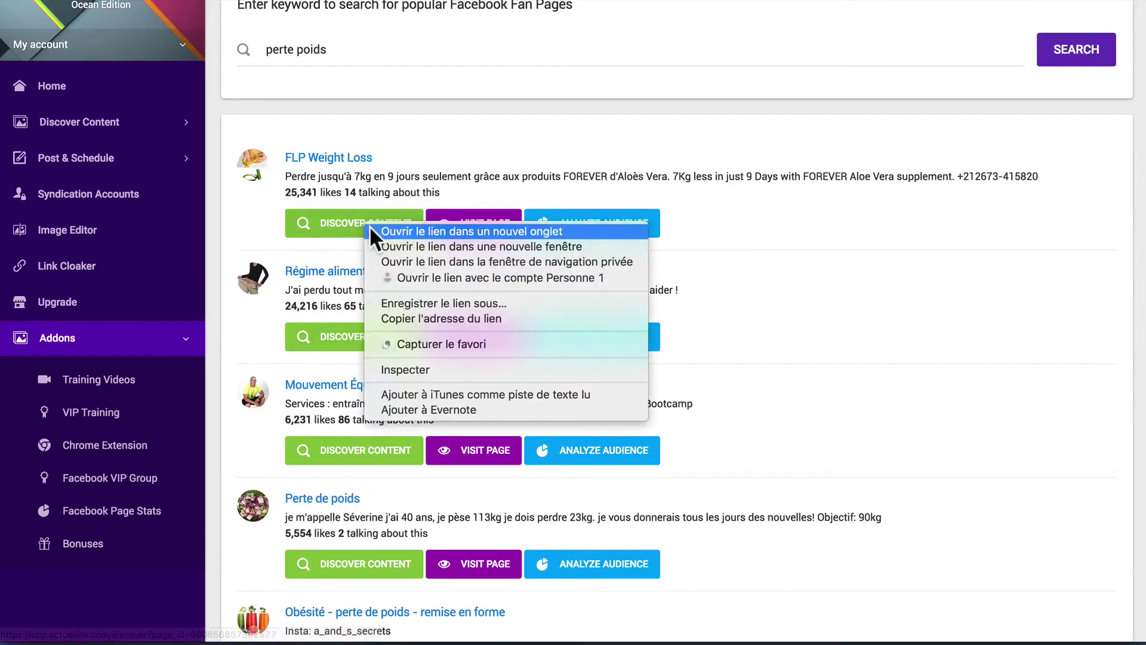
{"action": "left_click", "coordinate": [370, 226]}
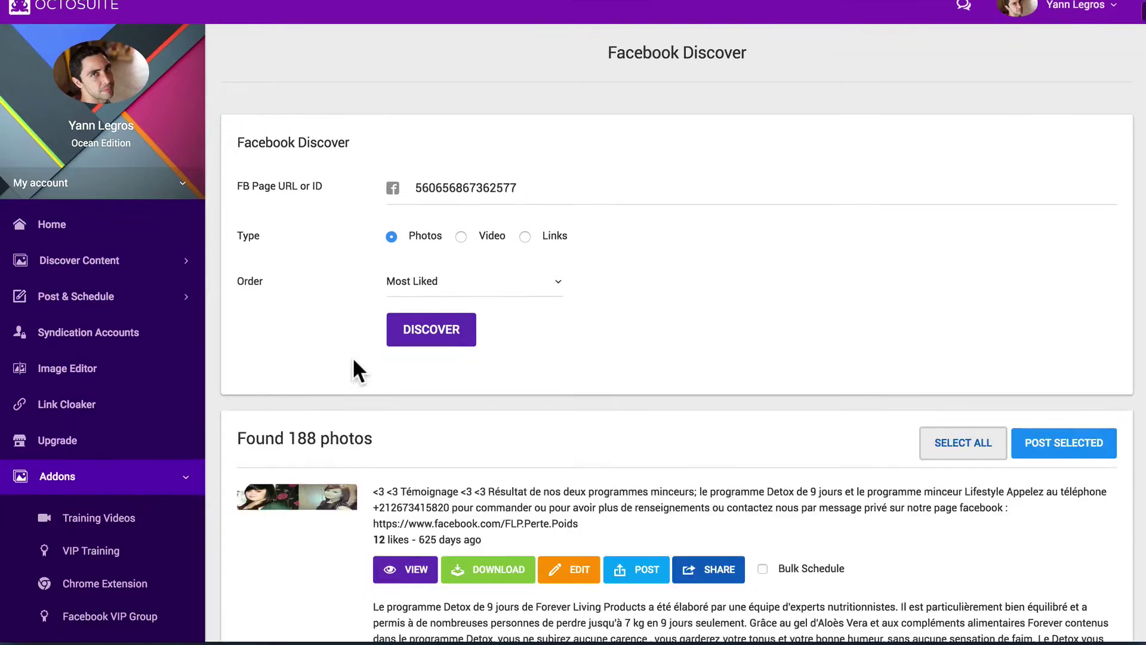
Step: Look through the FLP Weight Loss page's photos and rerun the discovery with the order set to Most Viral
{"action": "scroll", "coordinate": [354, 361], "scroll_direction": "down", "scroll_amount": 2}
{"action": "scroll", "coordinate": [353, 356], "scroll_direction": "down", "scroll_amount": 1}
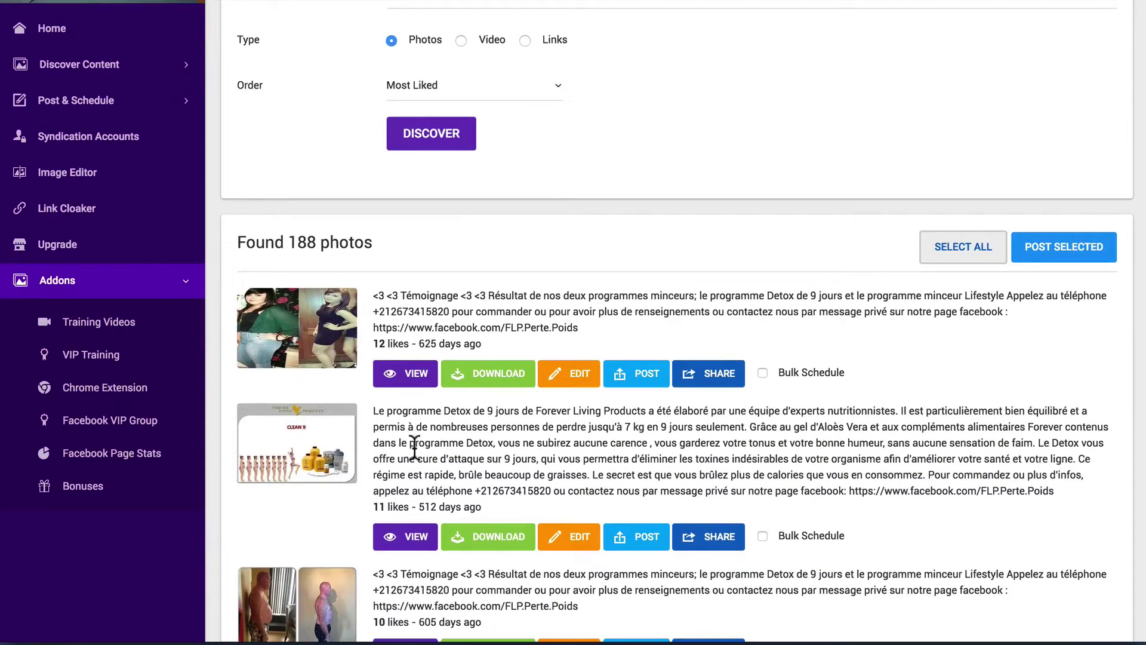
{"action": "scroll", "coordinate": [401, 479], "scroll_direction": "down", "scroll_amount": 2}
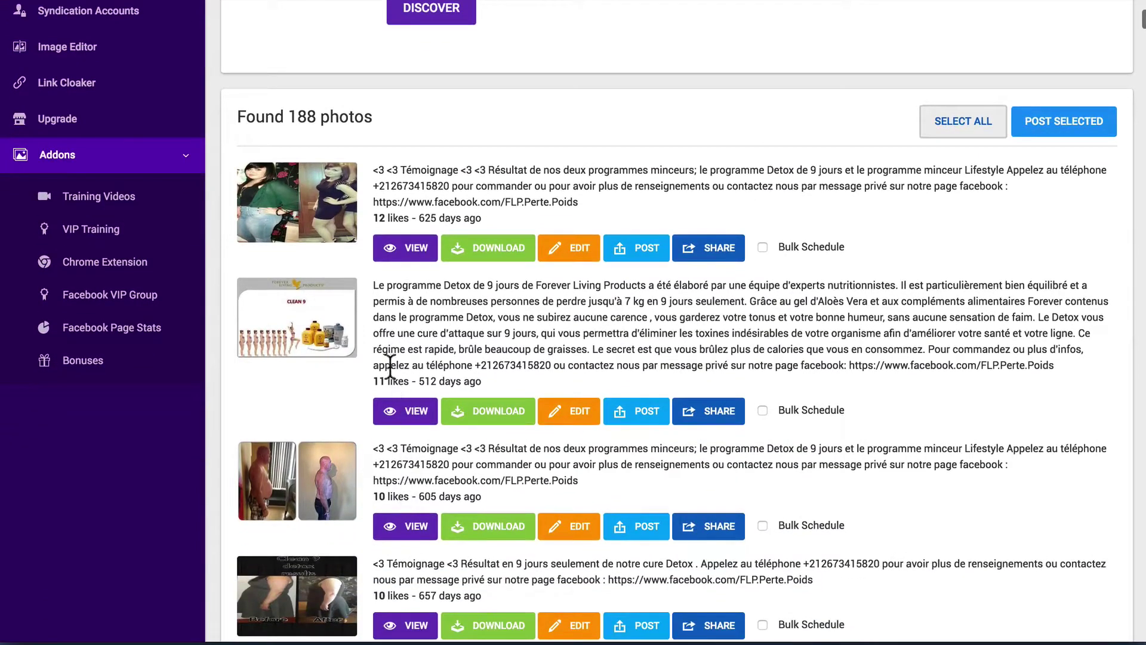
{"action": "scroll", "coordinate": [406, 462], "scroll_direction": "up", "scroll_amount": 2}
{"action": "scroll", "coordinate": [406, 462], "scroll_direction": "up", "scroll_amount": 1}
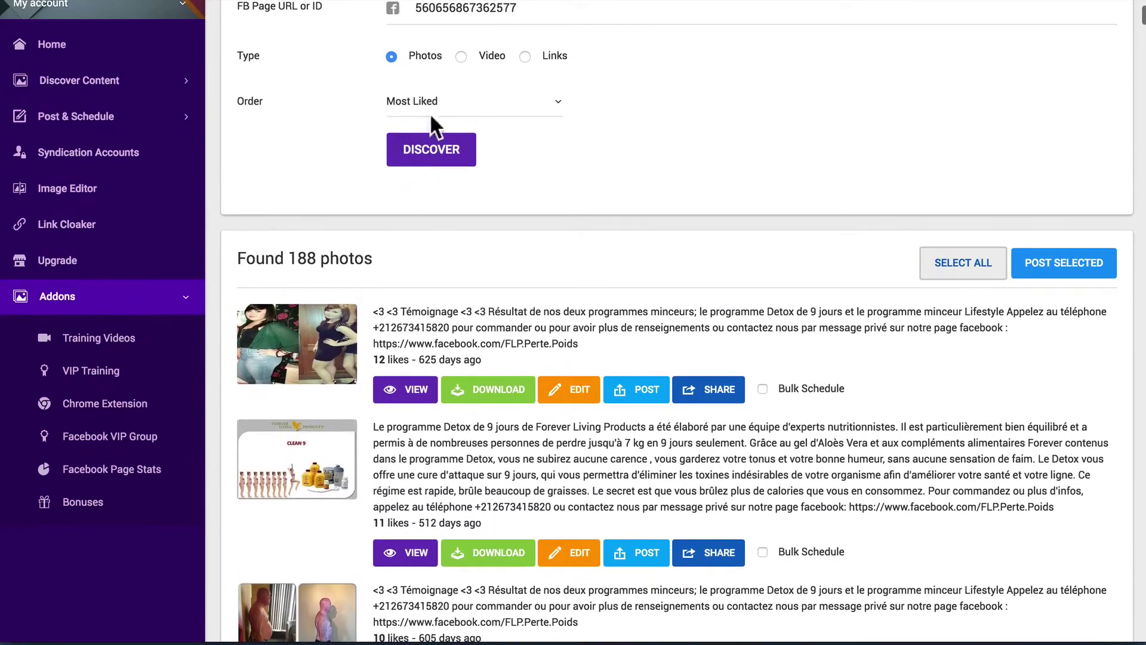
{"action": "left_click", "coordinate": [437, 106]}
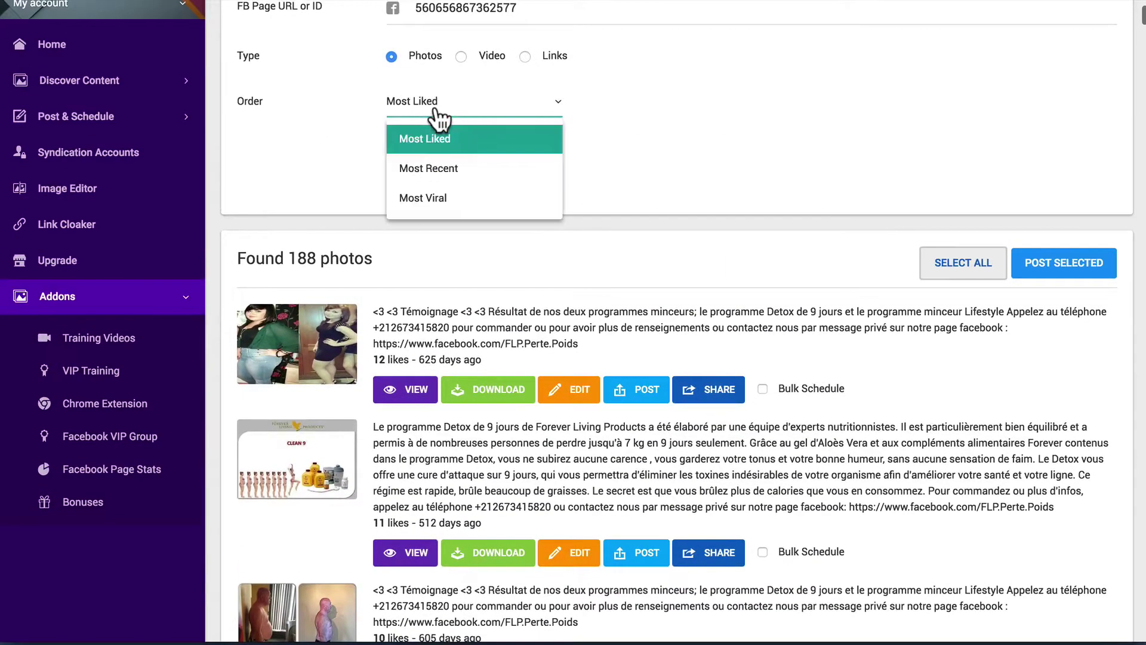
{"action": "left_click", "coordinate": [423, 200]}
{"action": "scroll", "coordinate": [419, 197], "scroll_direction": "up", "scroll_amount": 3}
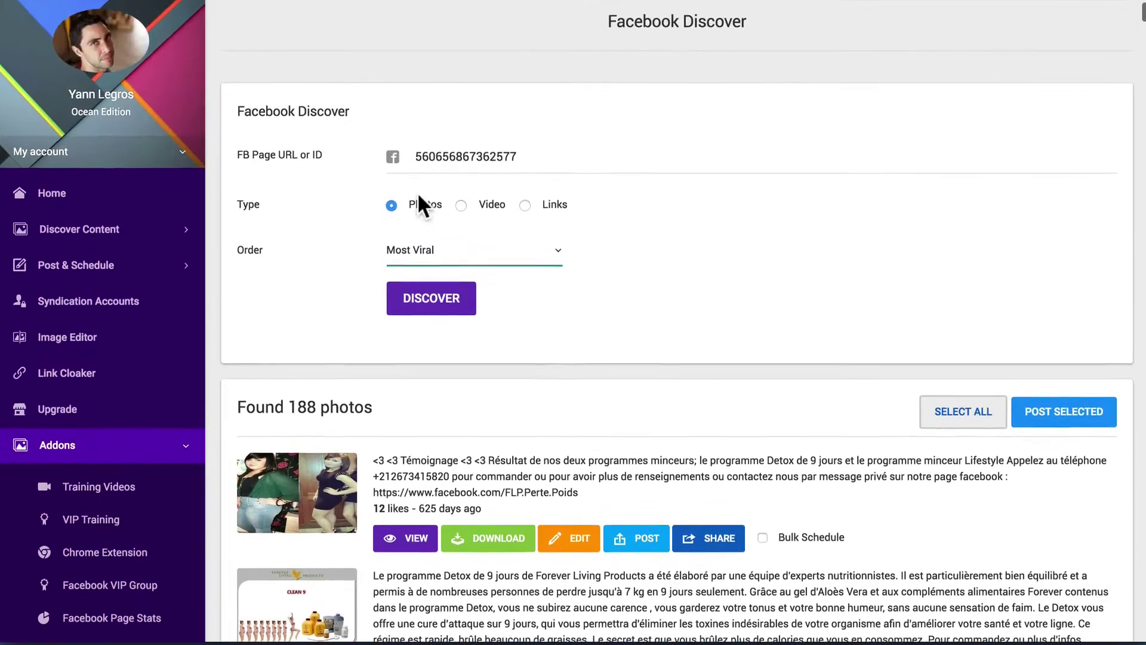
{"action": "left_click", "coordinate": [418, 307]}
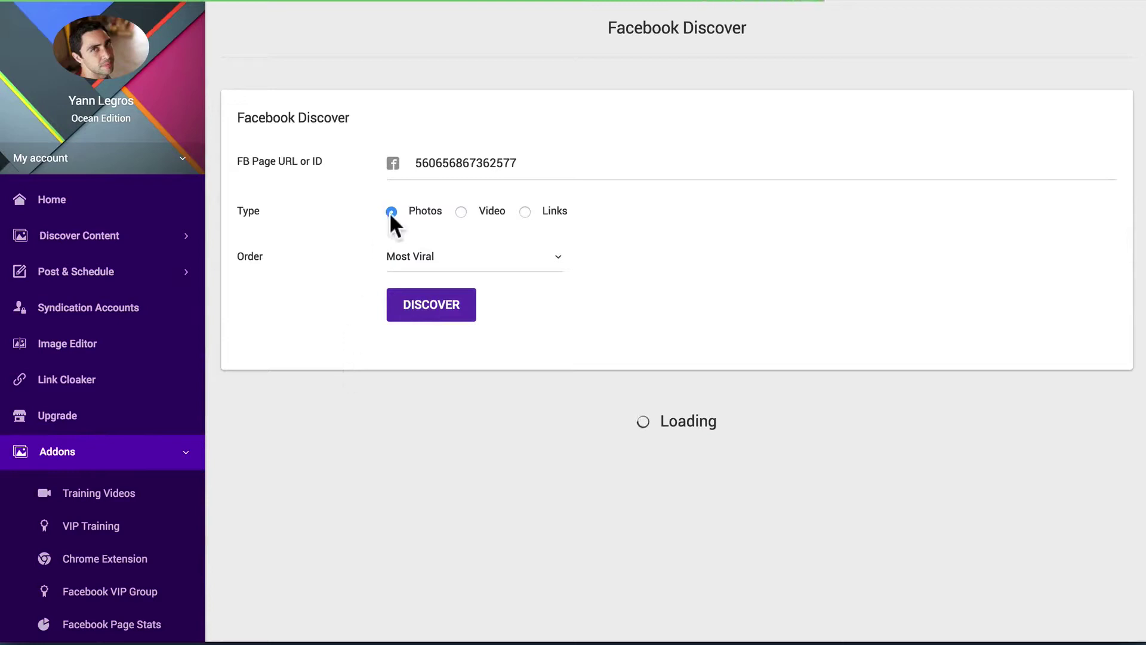
{"action": "scroll", "coordinate": [441, 421], "scroll_direction": "down", "scroll_amount": 1}
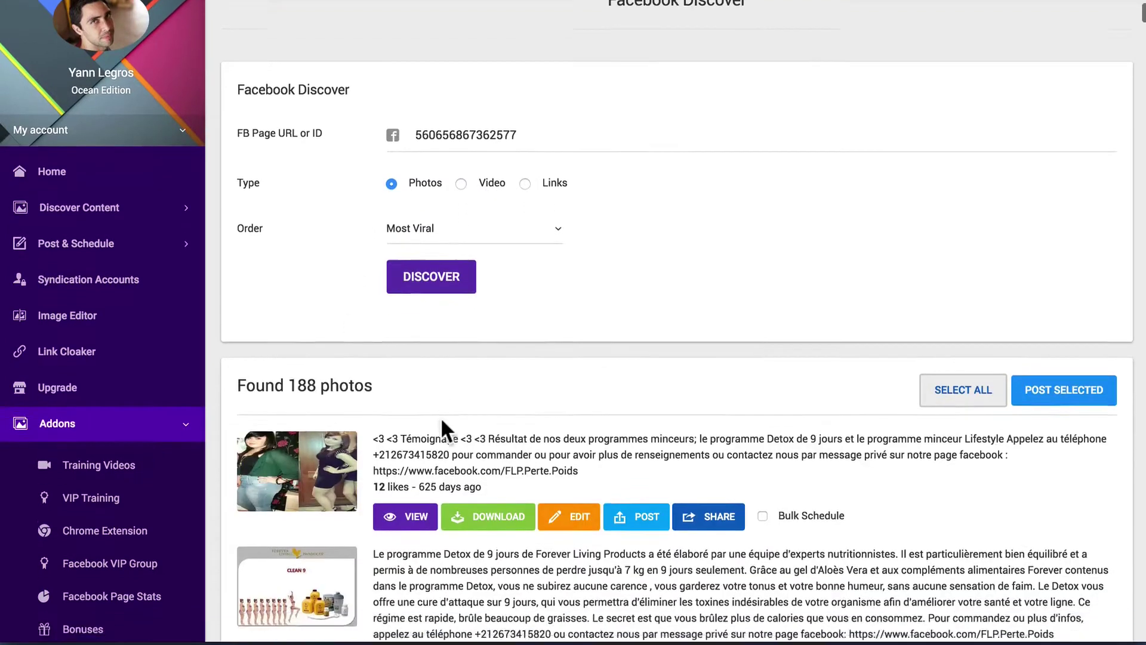
{"action": "scroll", "coordinate": [441, 416], "scroll_direction": "up", "scroll_amount": 1}
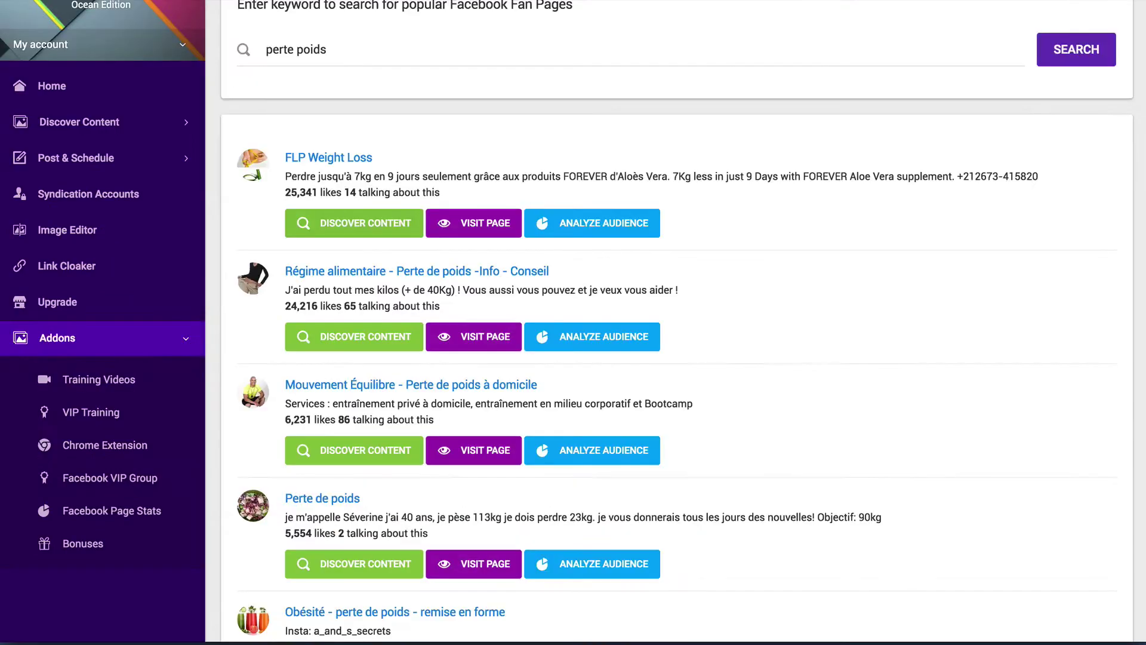
Step: From the page search results, open the discovered content of Mouvement Équilibre and of Régime alimentaire in new tabs
{"action": "scroll", "coordinate": [398, 373], "scroll_direction": "down", "scroll_amount": 3}
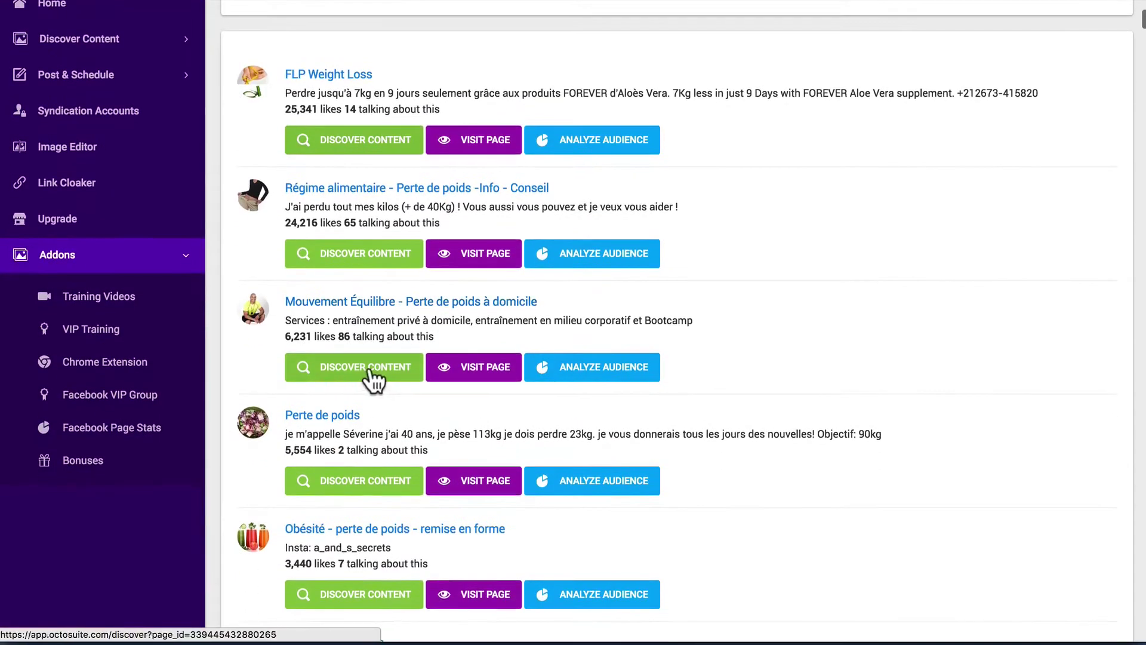
{"action": "right_click", "coordinate": [368, 364]}
{"action": "left_click", "coordinate": [366, 316]}
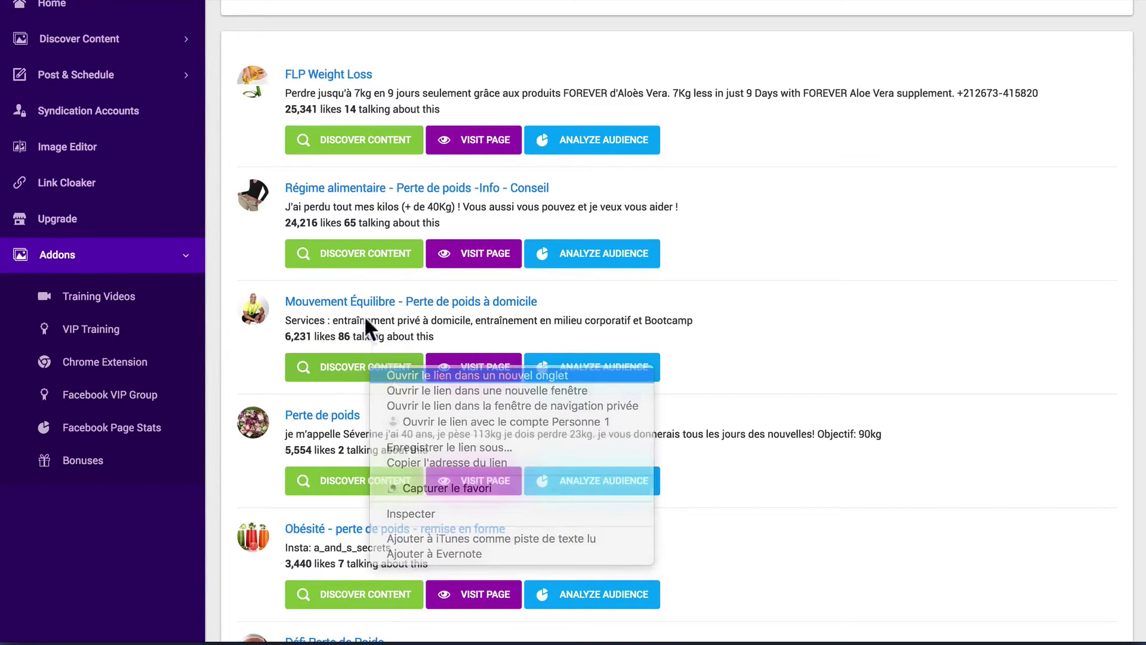
{"action": "left_click", "coordinate": [353, 258]}
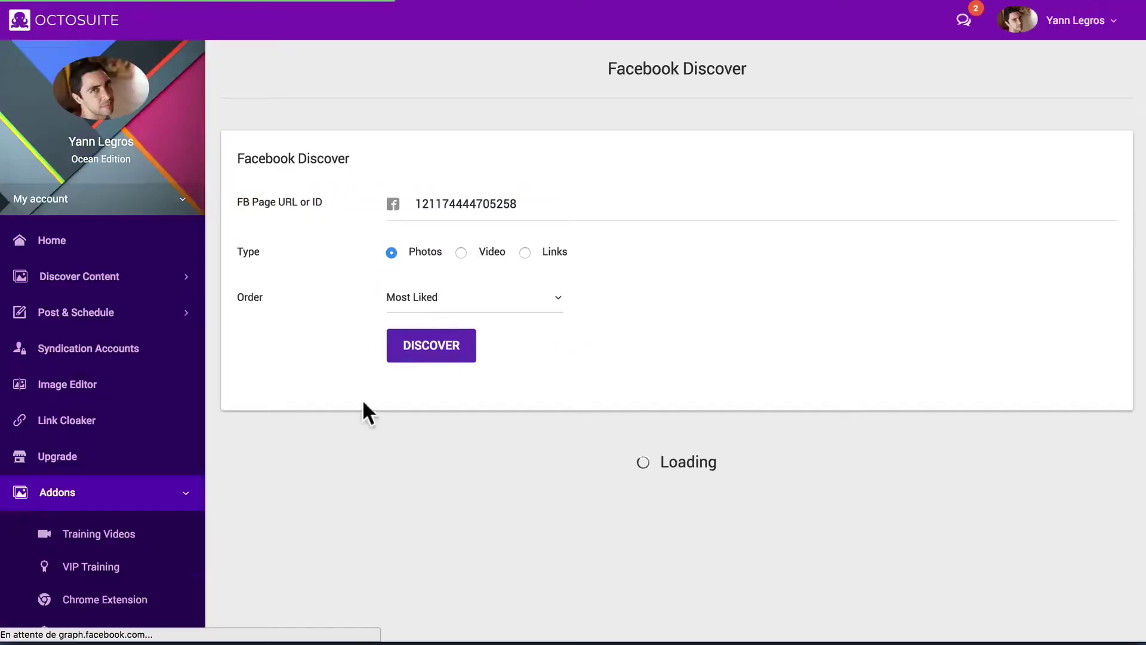
{"action": "scroll", "coordinate": [348, 453], "scroll_direction": "down", "scroll_amount": 3}
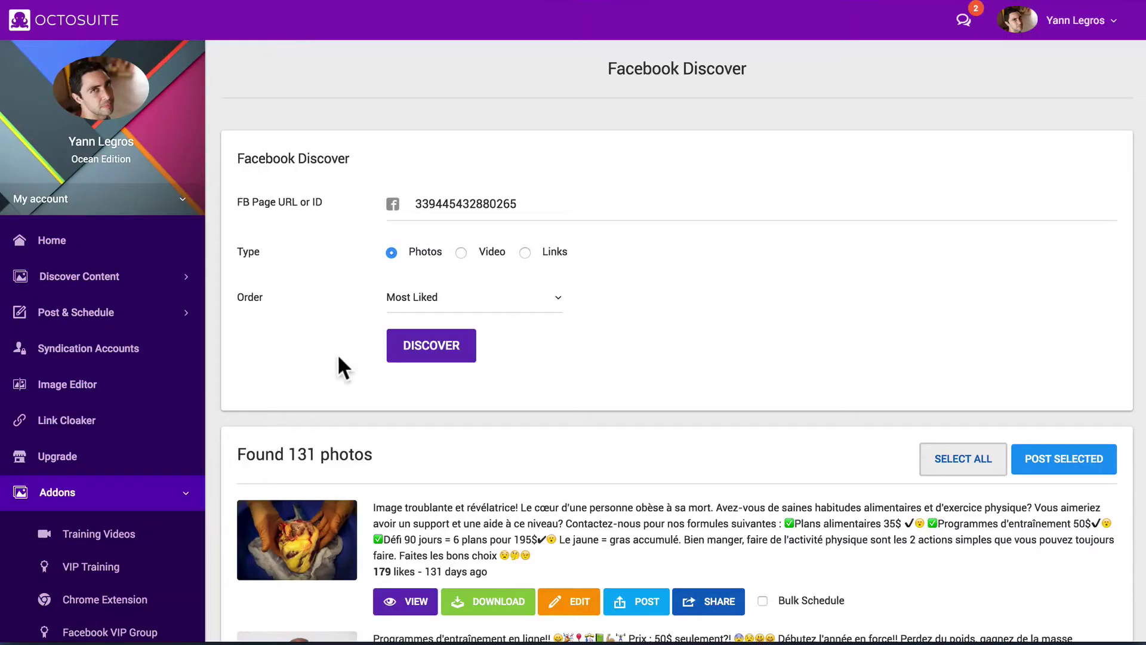
Step: Rerun the discovery of Mouvement Équilibre's photos in Most Viral order and browse the resulting posts
{"action": "scroll", "coordinate": [338, 354], "scroll_direction": "down", "scroll_amount": 2}
{"action": "scroll", "coordinate": [340, 363], "scroll_direction": "up", "scroll_amount": 4}
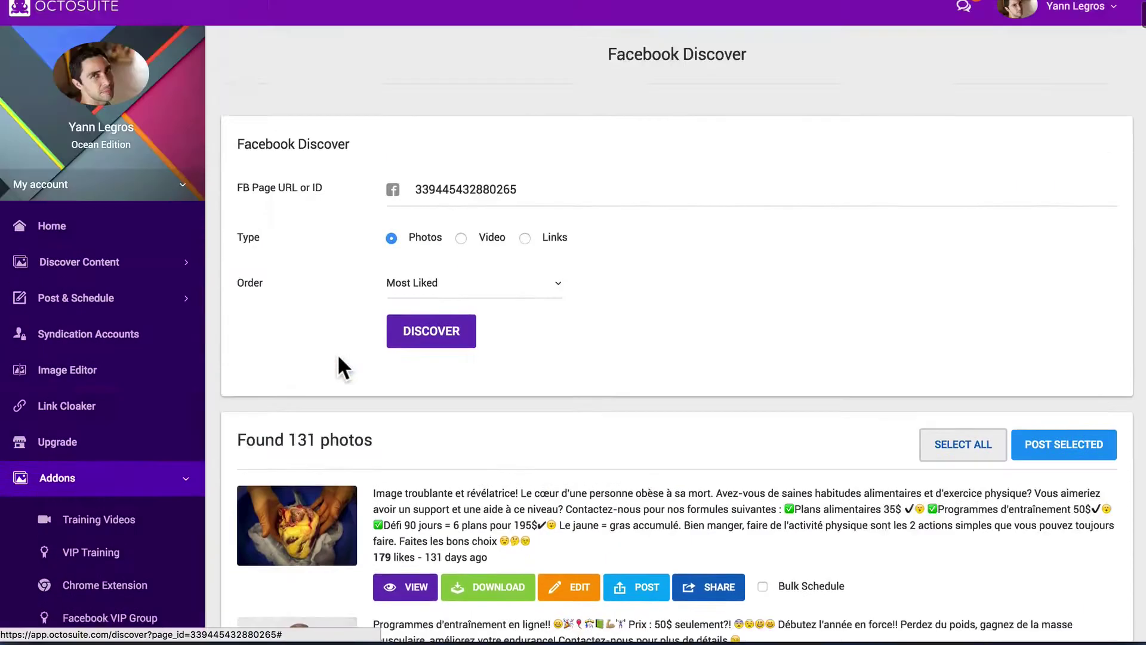
{"action": "left_click", "coordinate": [418, 297]}
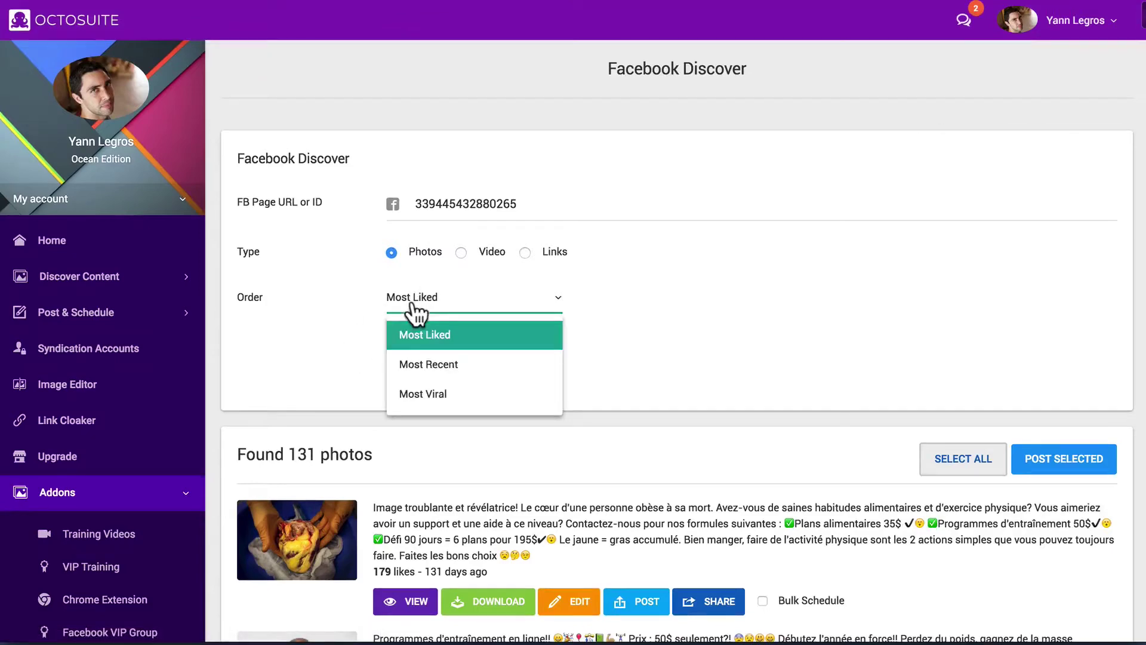
{"action": "left_click", "coordinate": [418, 397]}
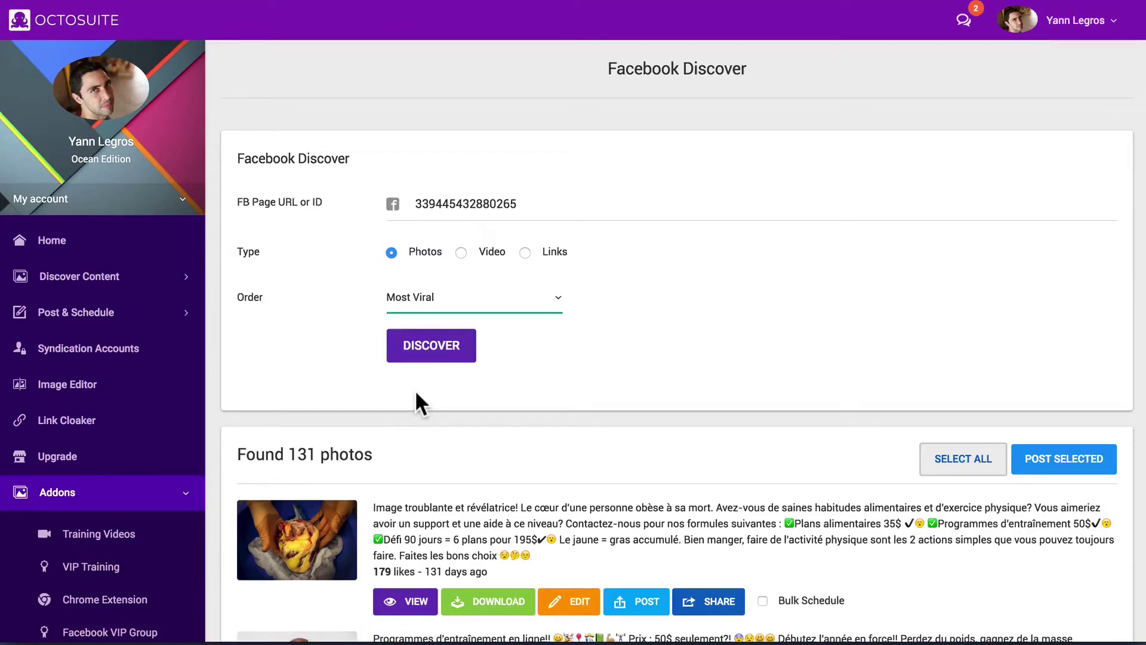
{"action": "scroll", "coordinate": [415, 394], "scroll_direction": "down", "scroll_amount": 2}
{"action": "left_click", "coordinate": [420, 242]}
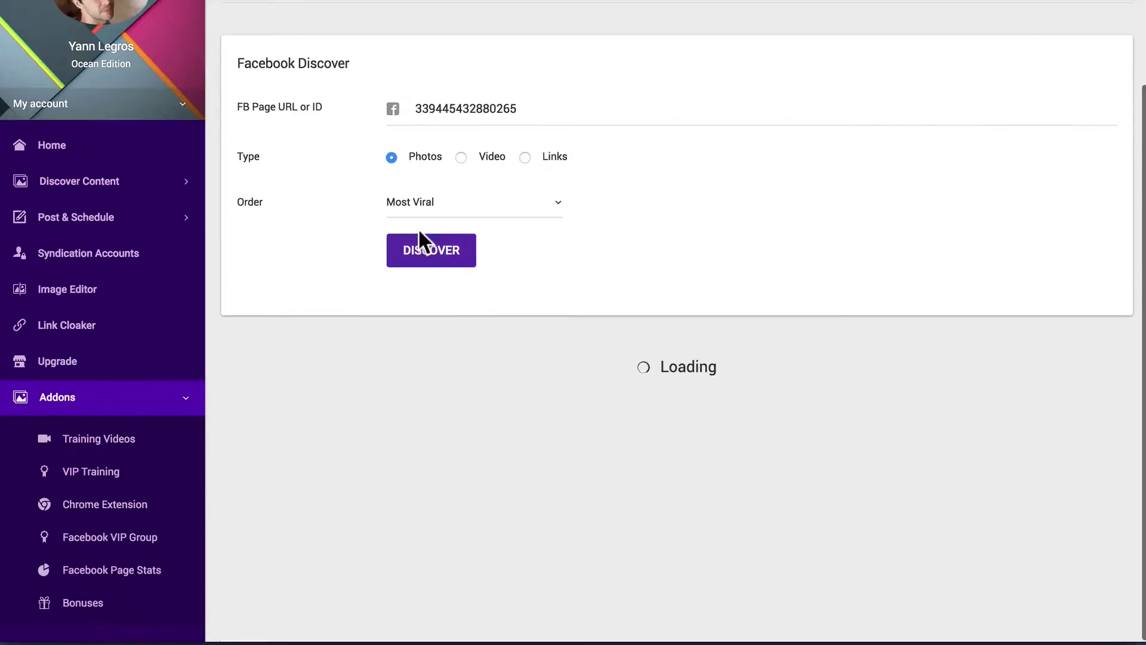
{"action": "scroll", "coordinate": [405, 393], "scroll_direction": "down", "scroll_amount": 2}
{"action": "scroll", "coordinate": [404, 391], "scroll_direction": "down", "scroll_amount": 2}
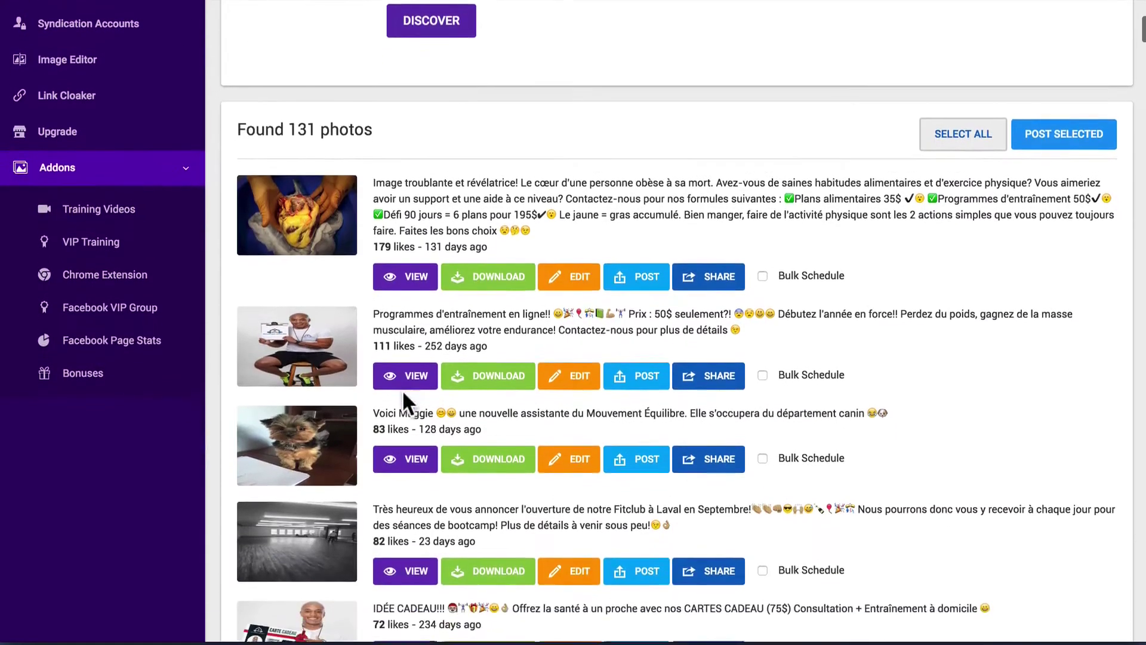
{"action": "scroll", "coordinate": [402, 391], "scroll_direction": "down", "scroll_amount": 1}
{"action": "scroll", "coordinate": [402, 390], "scroll_direction": "down", "scroll_amount": 3}
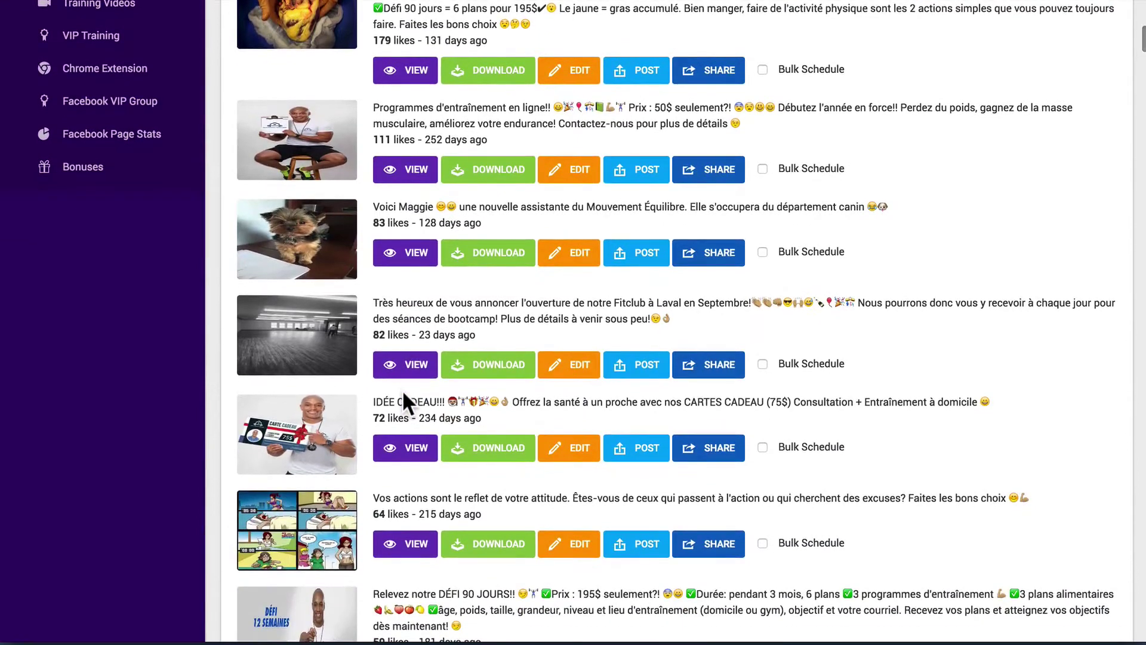
{"action": "scroll", "coordinate": [402, 389], "scroll_direction": "down", "scroll_amount": 2}
{"action": "scroll", "coordinate": [402, 389], "scroll_direction": "up", "scroll_amount": 10}
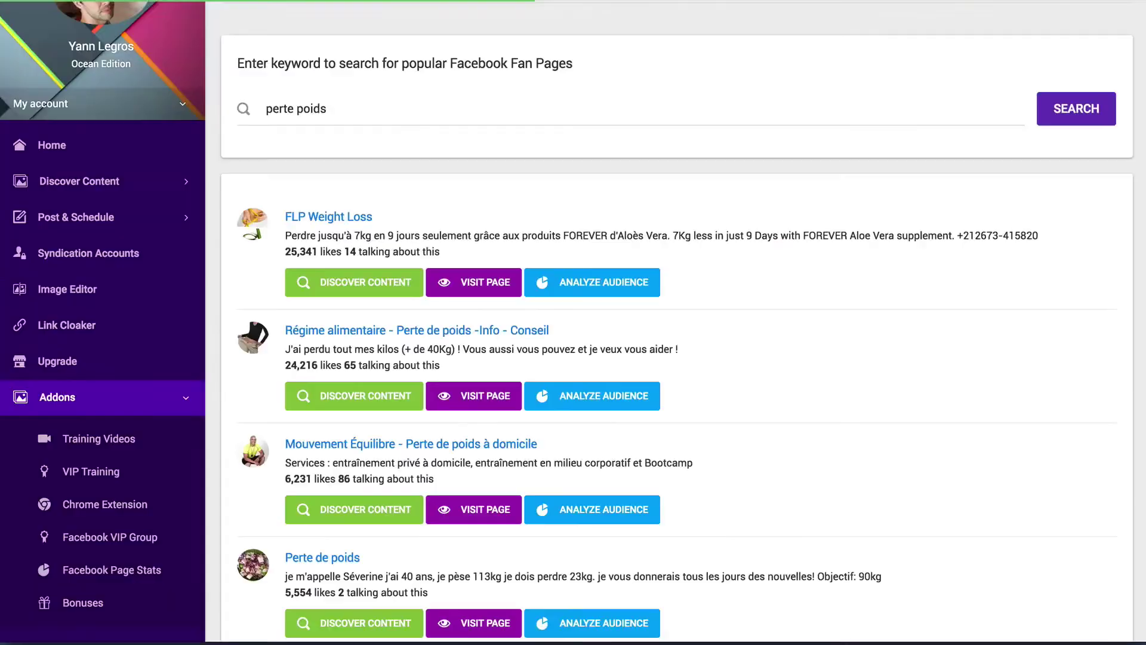
Step: Open the discovered content of the "Perte de poids" page listed below Mouvement Équilibre in a new tab and check its photos
{"action": "scroll", "coordinate": [418, 382], "scroll_direction": "down", "scroll_amount": 4}
{"action": "scroll", "coordinate": [414, 371], "scroll_direction": "down", "scroll_amount": 4}
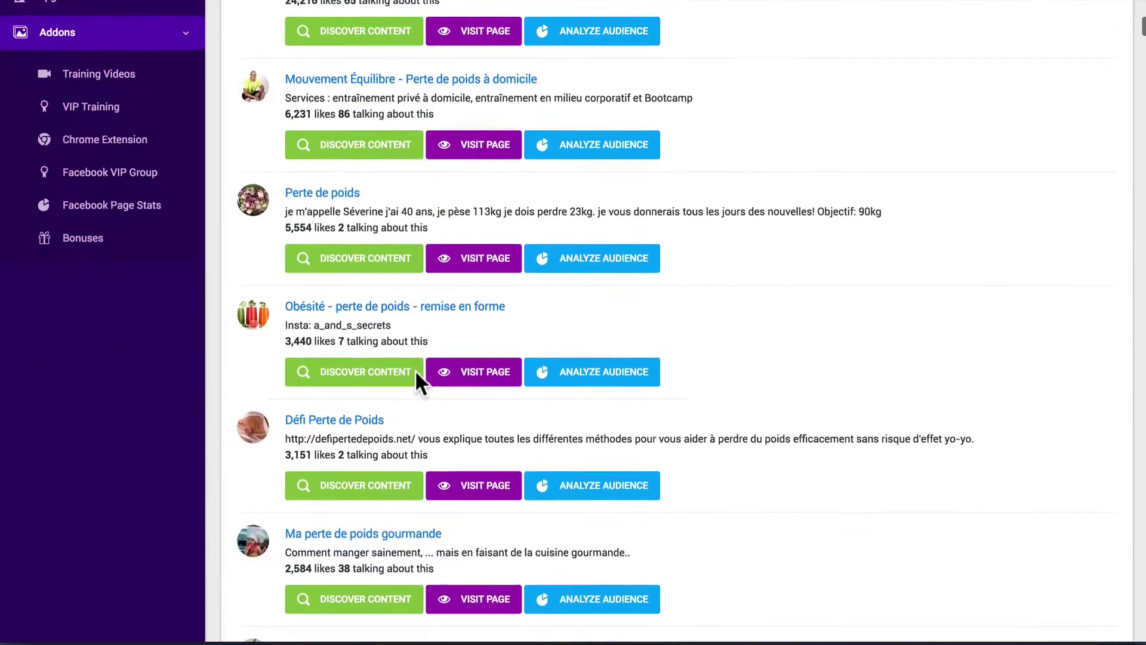
{"action": "right_click", "coordinate": [352, 230]}
{"action": "left_click", "coordinate": [371, 238]}
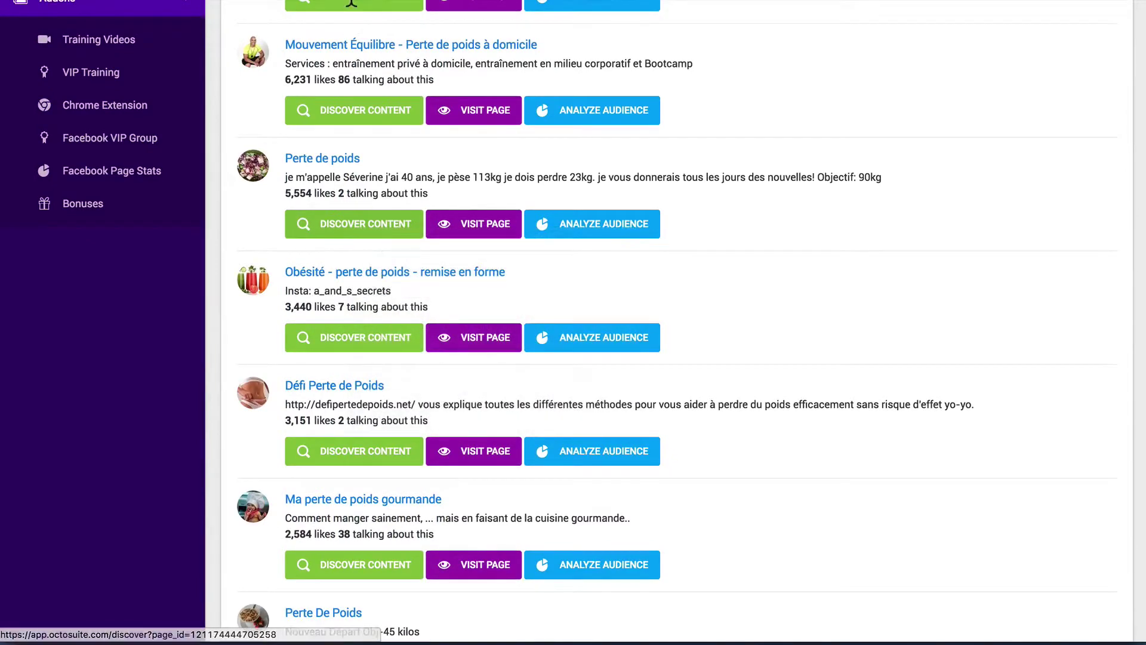
{"action": "left_click", "coordinate": [350, 0]}
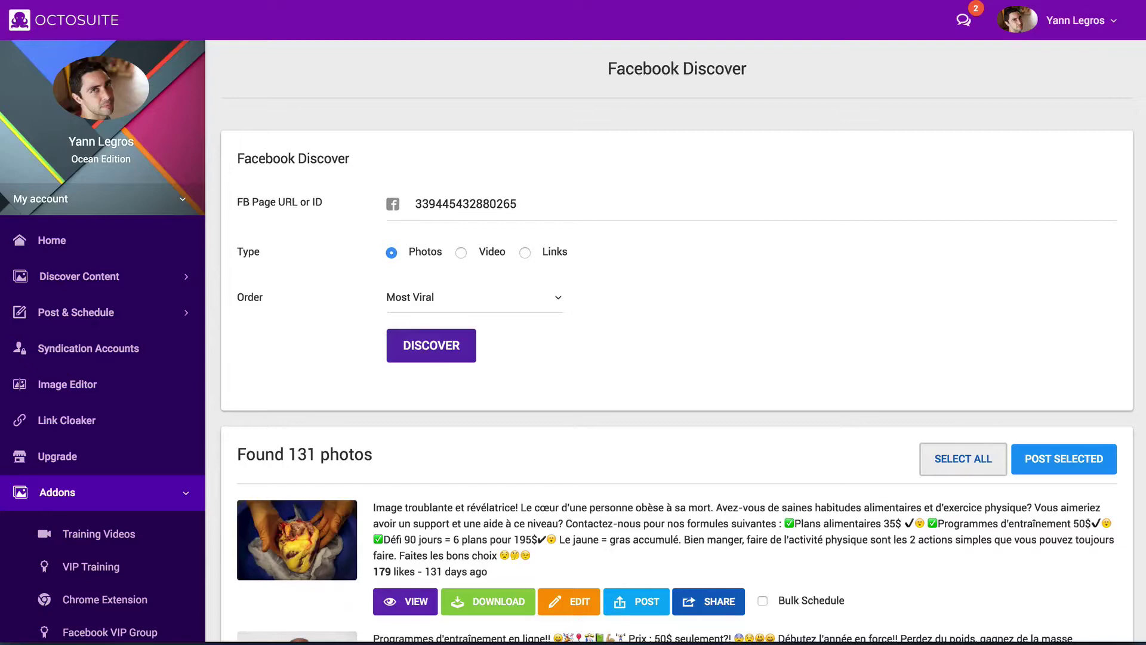
{"action": "scroll", "coordinate": [429, 542], "scroll_direction": "down", "scroll_amount": 2}
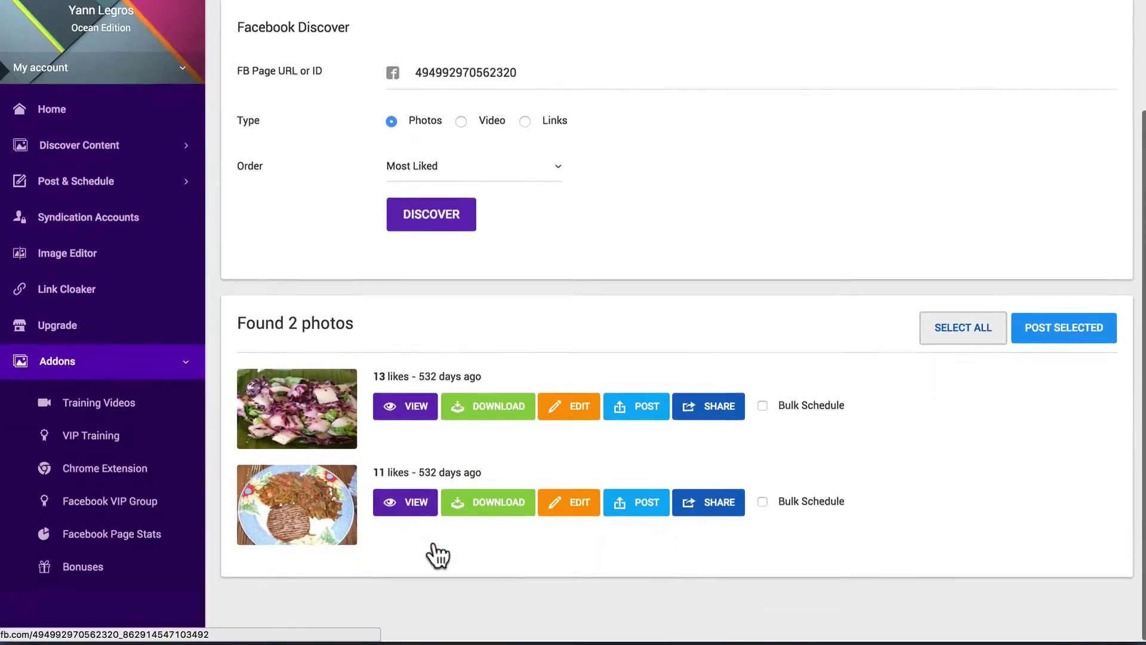
{"action": "scroll", "coordinate": [436, 552], "scroll_direction": "up", "scroll_amount": 2}
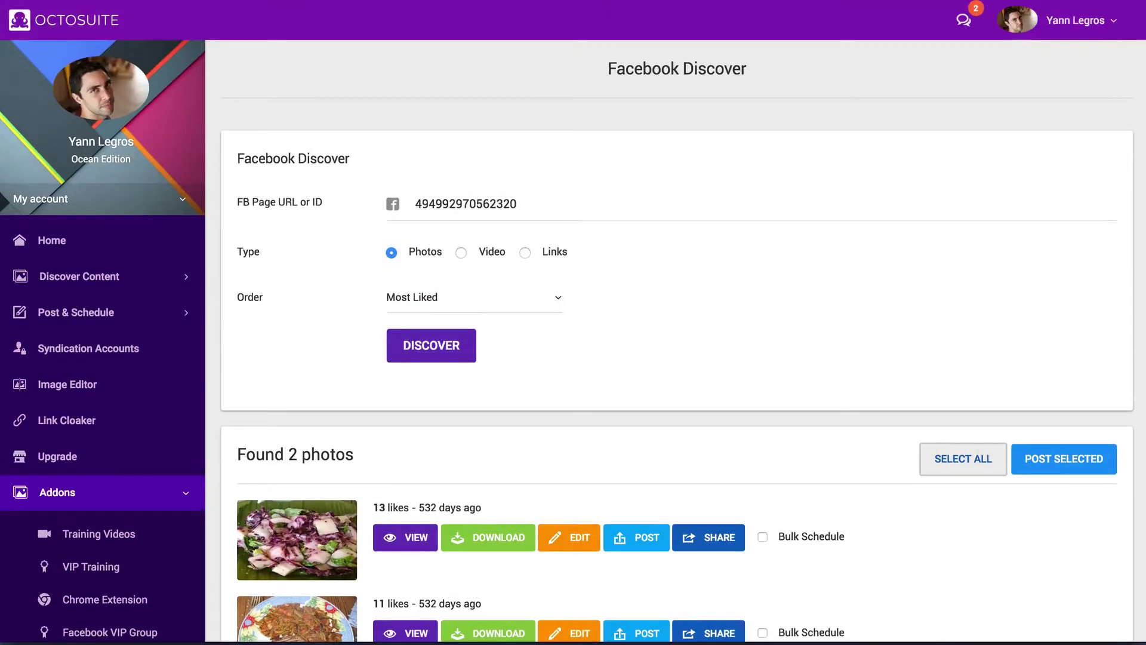
Step: Return to the page search results and open the discovered content of Ma perte de poids gourmande in a new tab
{"action": "left_click", "coordinate": [239, 1]}
{"action": "scroll", "coordinate": [477, 455], "scroll_direction": "down", "scroll_amount": 2}
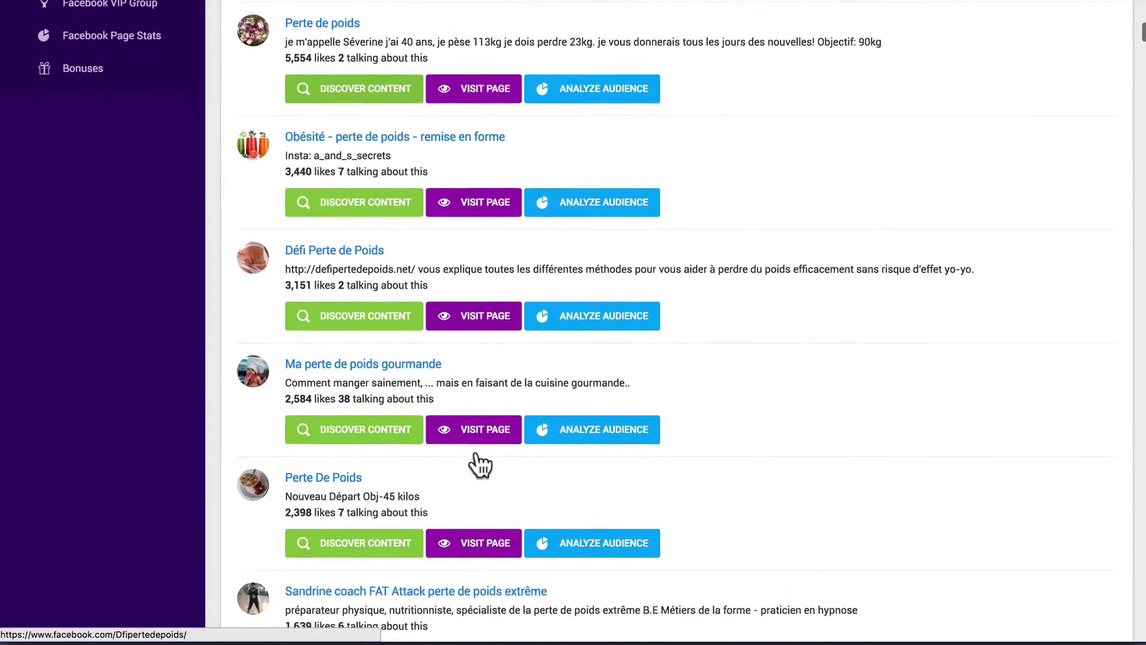
{"action": "right_click", "coordinate": [372, 430]}
{"action": "left_click", "coordinate": [393, 439]}
{"action": "scroll", "coordinate": [394, 439], "scroll_direction": "down", "scroll_amount": 3}
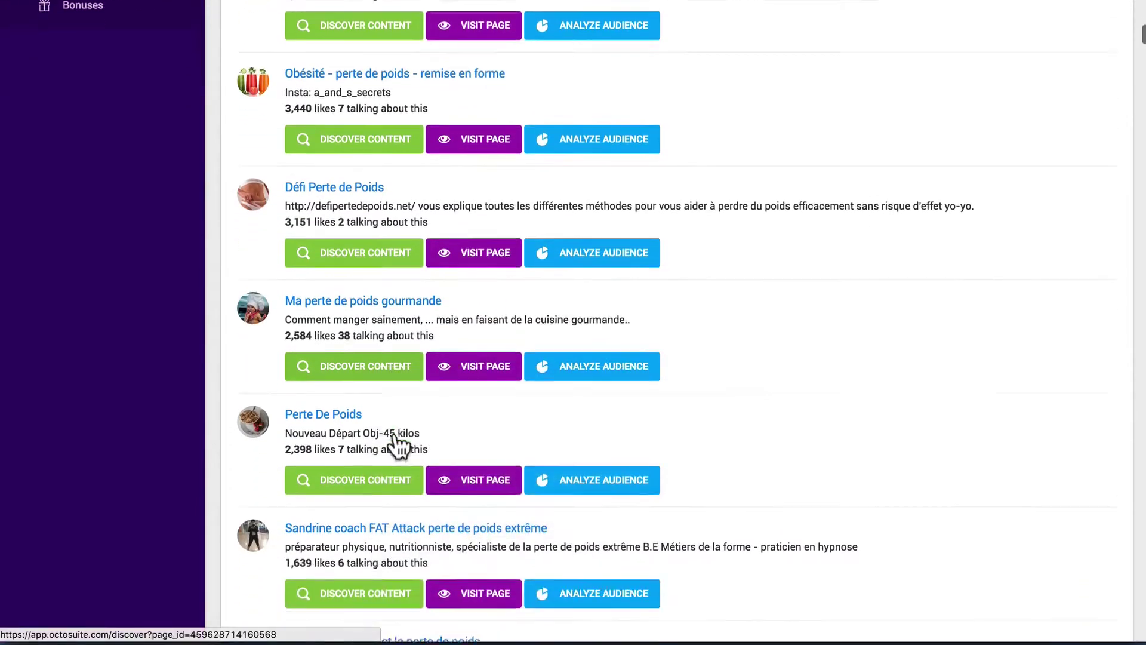
{"action": "scroll", "coordinate": [394, 441], "scroll_direction": "down", "scroll_amount": 3}
{"action": "scroll", "coordinate": [397, 440], "scroll_direction": "up", "scroll_amount": 15}
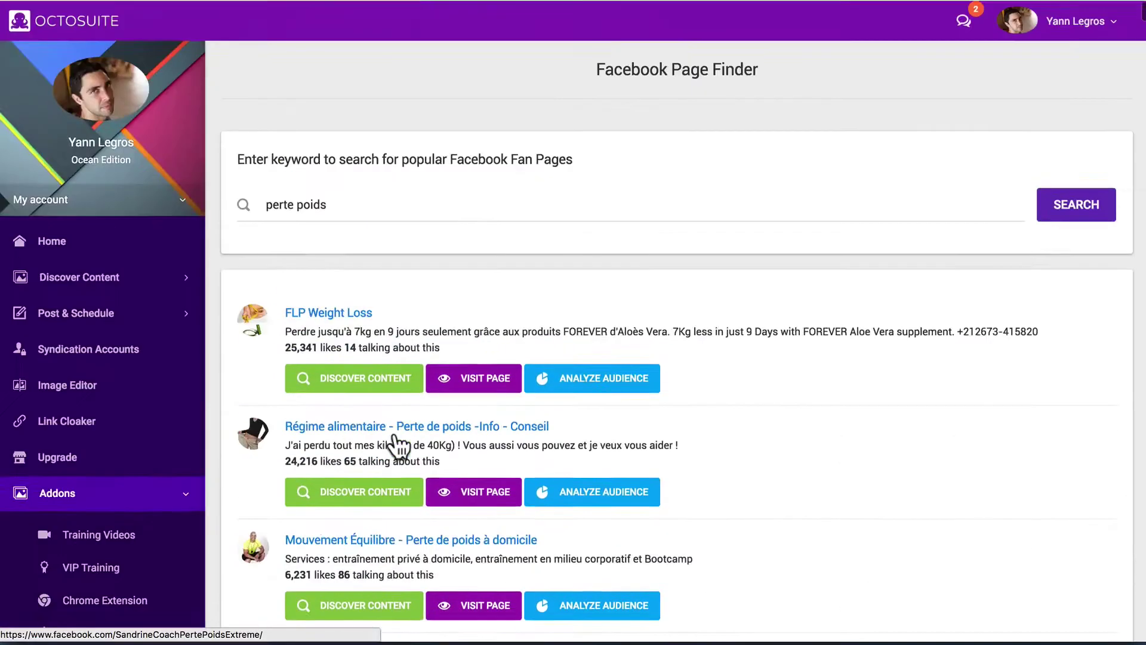
Step: In the discovered photos, open the post form of the tarte aux pommes photo and read through its description
{"action": "left_click", "coordinate": [274, 1]}
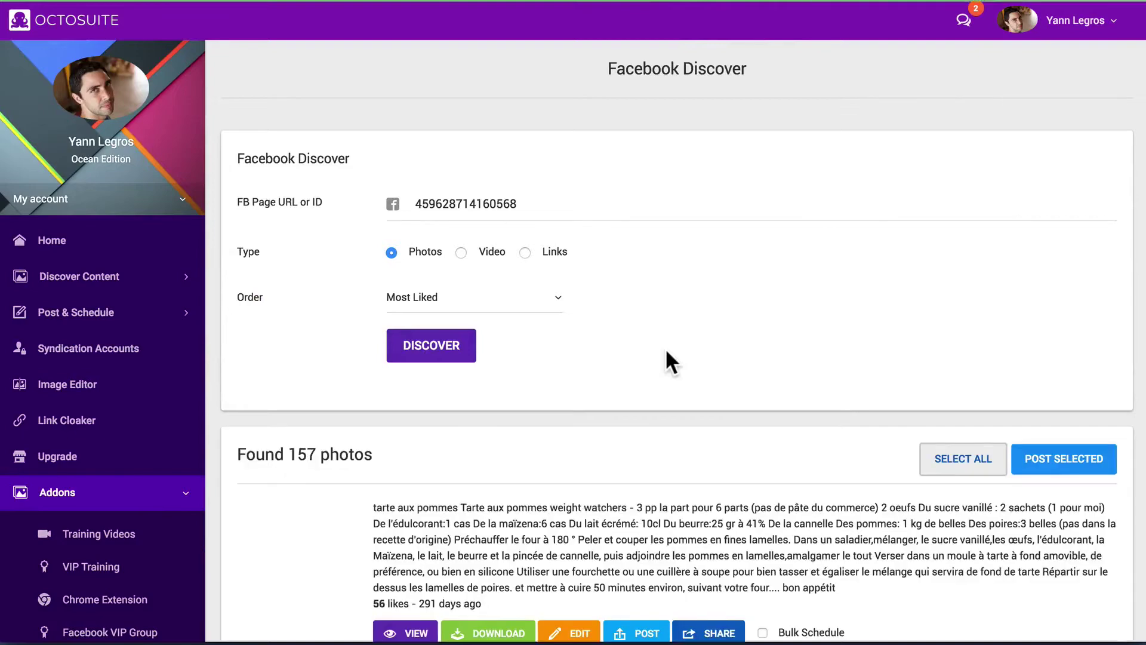
{"action": "scroll", "coordinate": [666, 351], "scroll_direction": "down", "scroll_amount": 4}
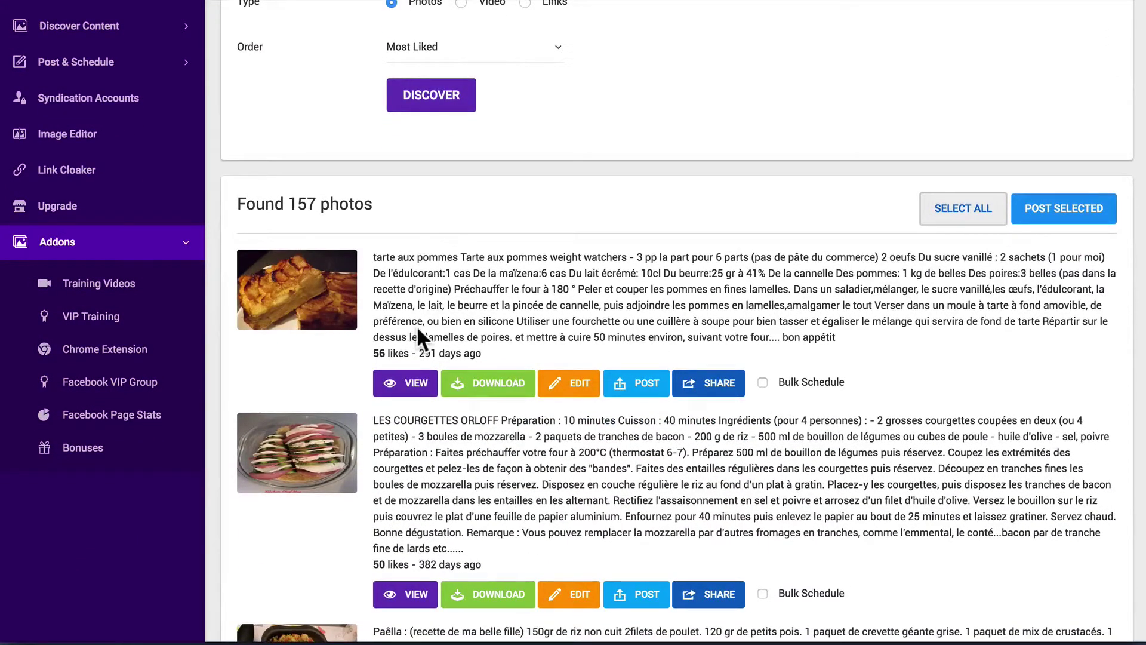
{"action": "left_click", "coordinate": [640, 387]}
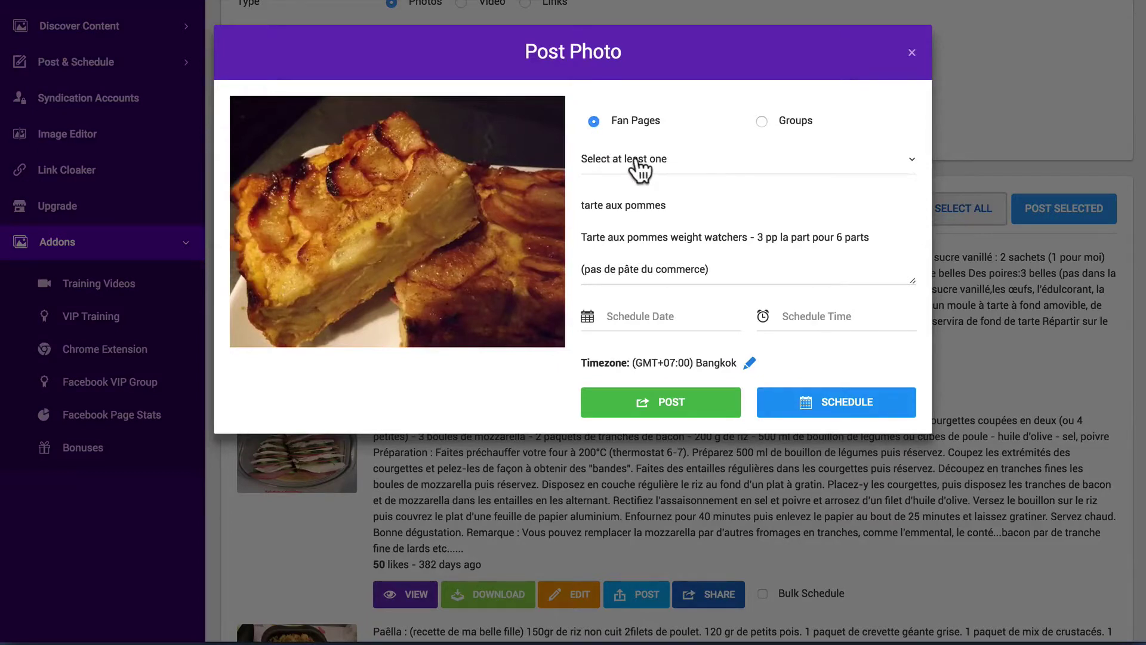
{"action": "left_click_drag", "start_coordinate": [582, 205], "coordinate": [727, 270]}
{"action": "left_click", "coordinate": [676, 227]}
{"action": "left_click_drag", "start_coordinate": [578, 205], "coordinate": [754, 284]}
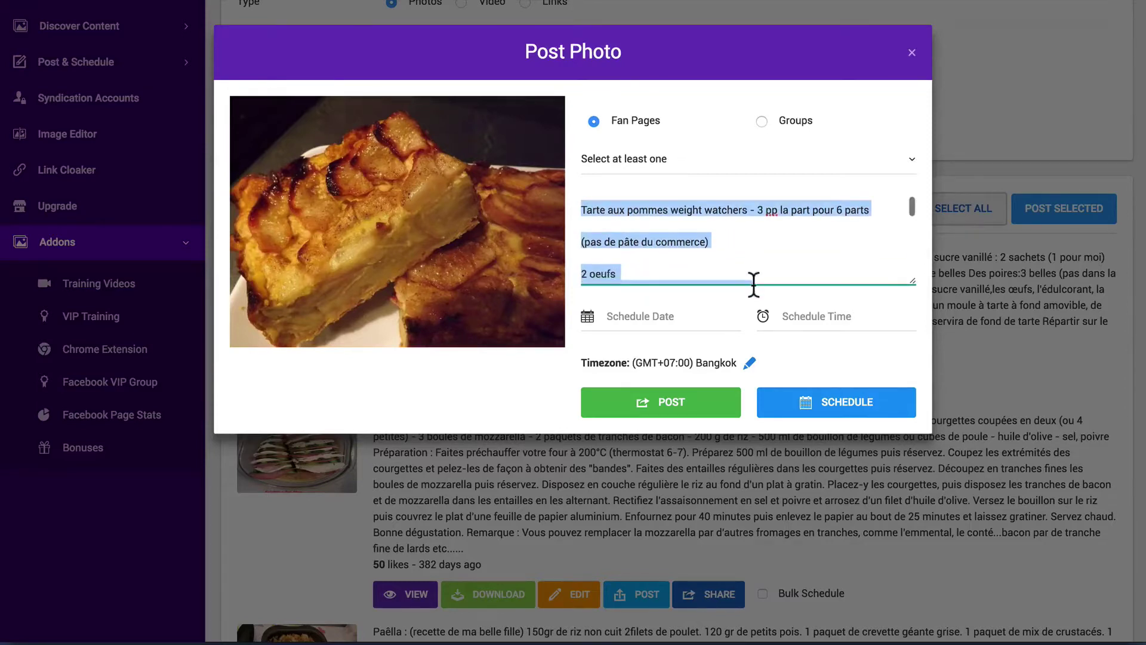
{"action": "left_click", "coordinate": [722, 258]}
{"action": "scroll", "coordinate": [722, 259], "scroll_direction": "down", "scroll_amount": 10}
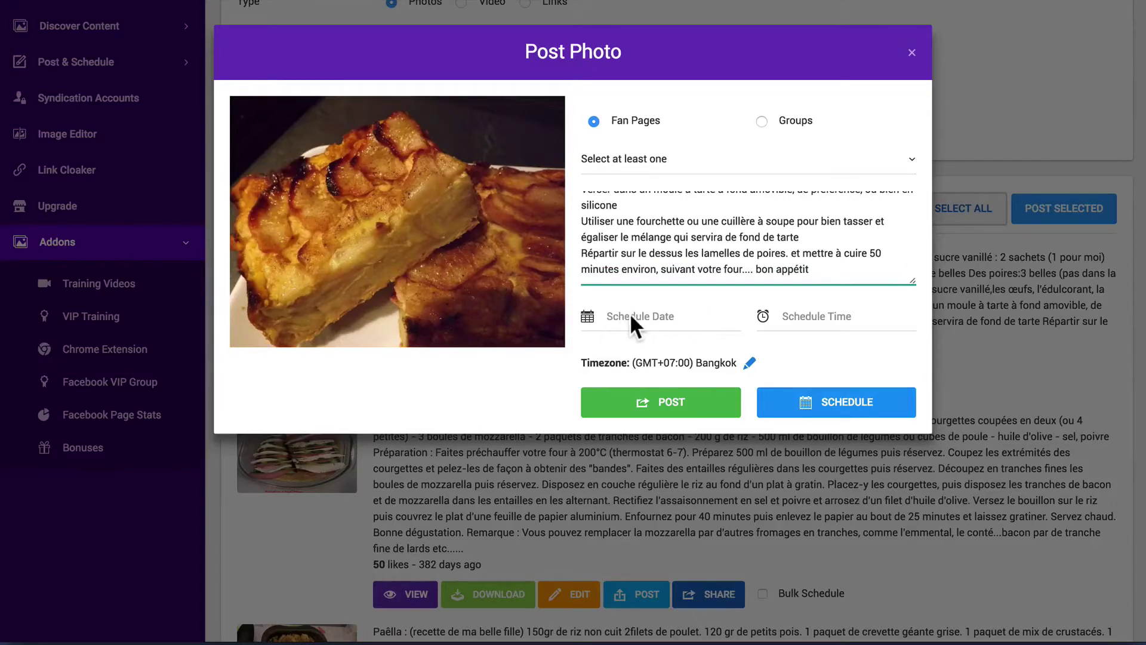
Step: View the posting options for Groups, switch back to Fan Pages and close the post form
{"action": "left_click", "coordinate": [761, 121]}
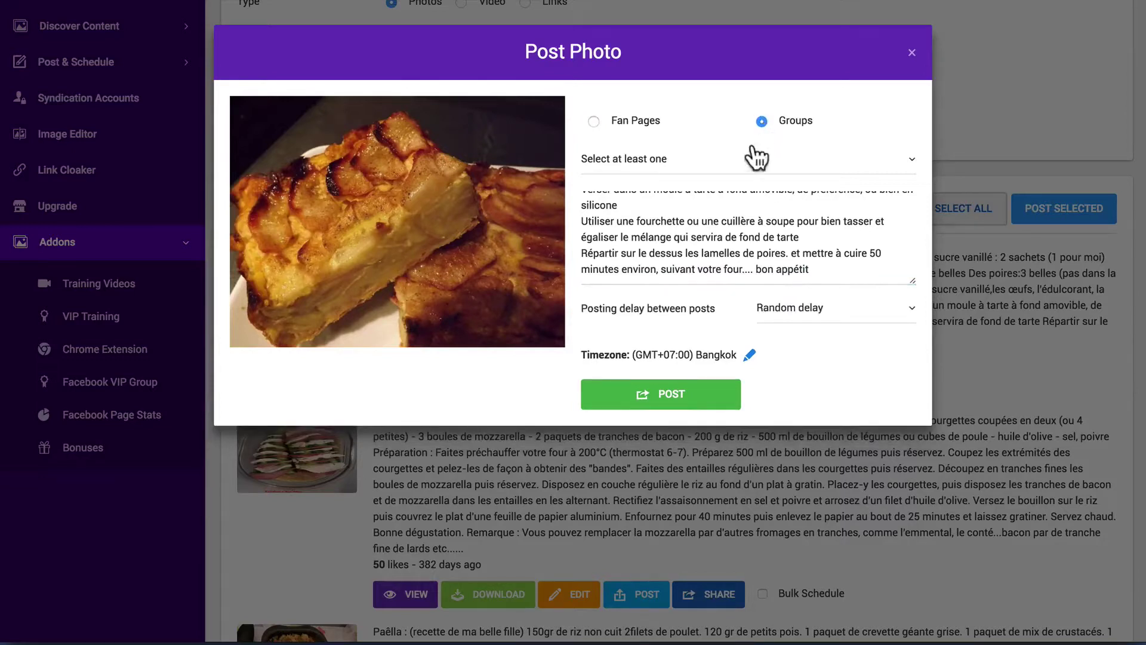
{"action": "left_click", "coordinate": [594, 121]}
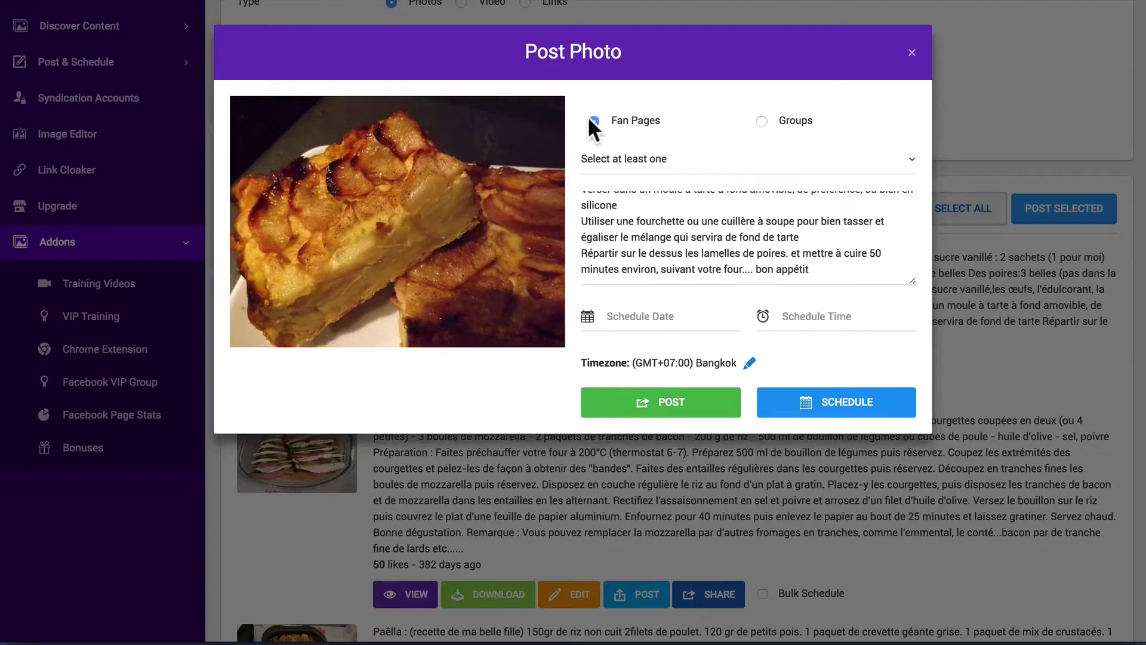
{"action": "left_click", "coordinate": [912, 53]}
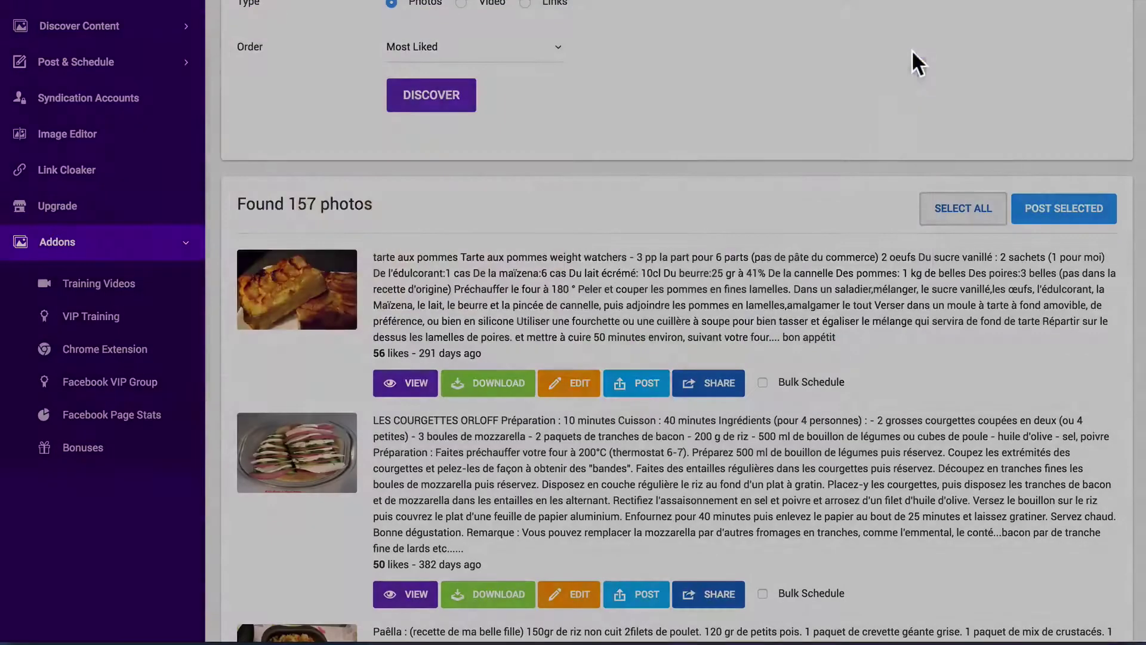
Step: Try to edit the tarte aux pommes photo and close the tab that opens
{"action": "left_click", "coordinate": [571, 391]}
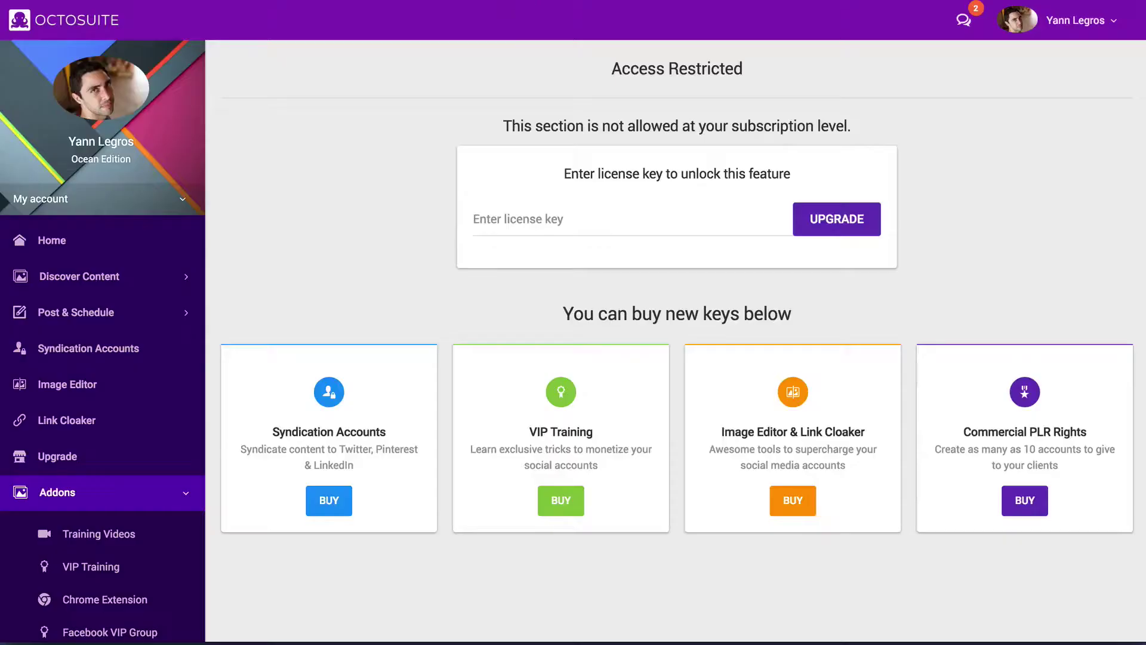
{"action": "key", "text": "super+w"}
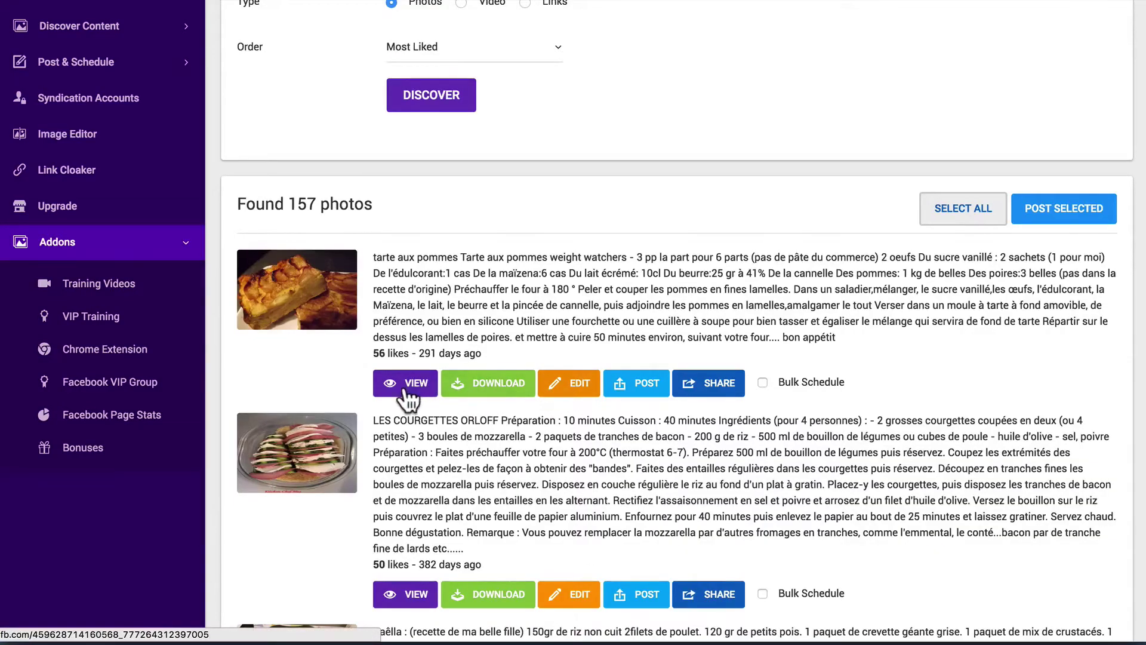
Step: Check the Facebook link in the tarte aux pommes share form, compare it with the post form and close both
{"action": "left_click", "coordinate": [715, 375]}
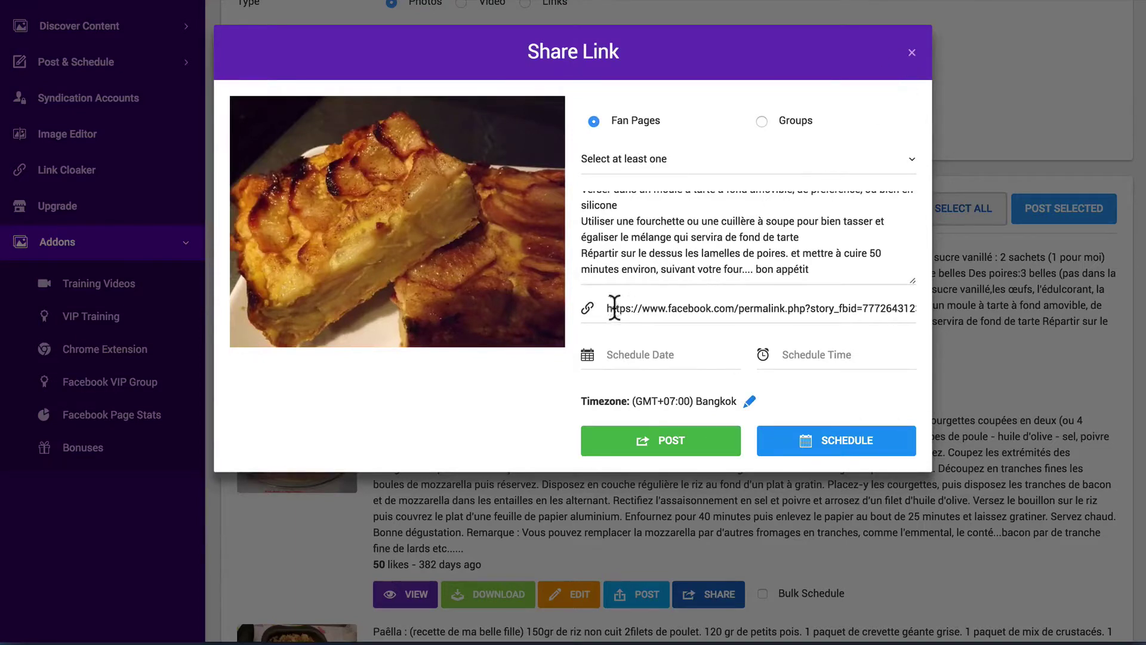
{"action": "left_click_drag", "start_coordinate": [613, 308], "coordinate": [900, 297]}
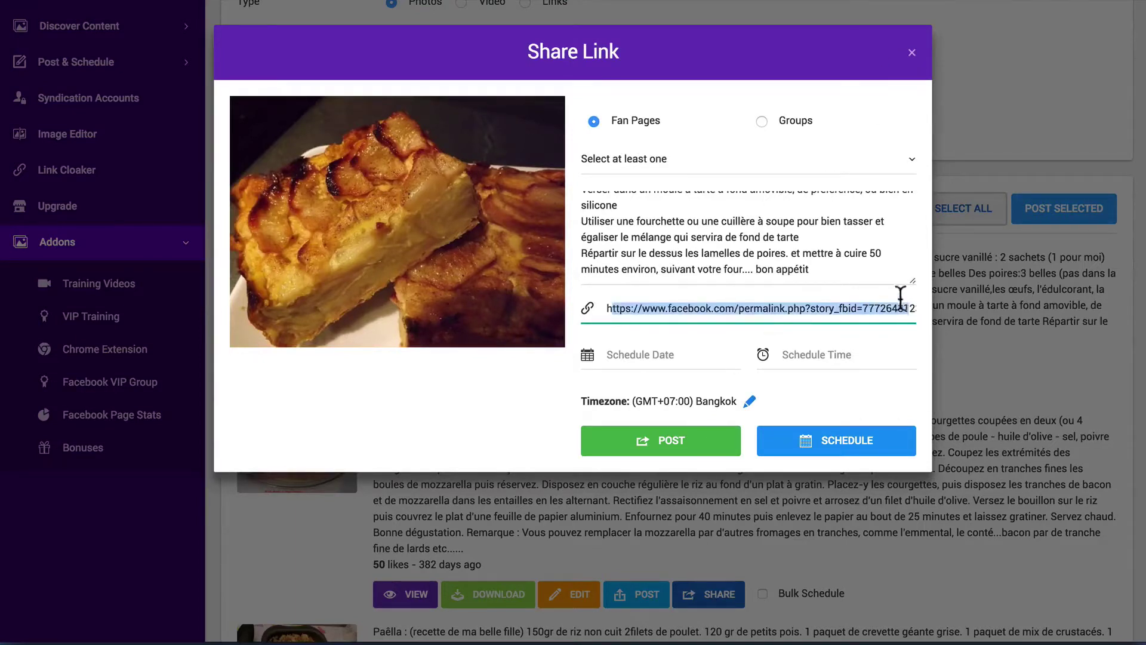
{"action": "left_click", "coordinate": [906, 54]}
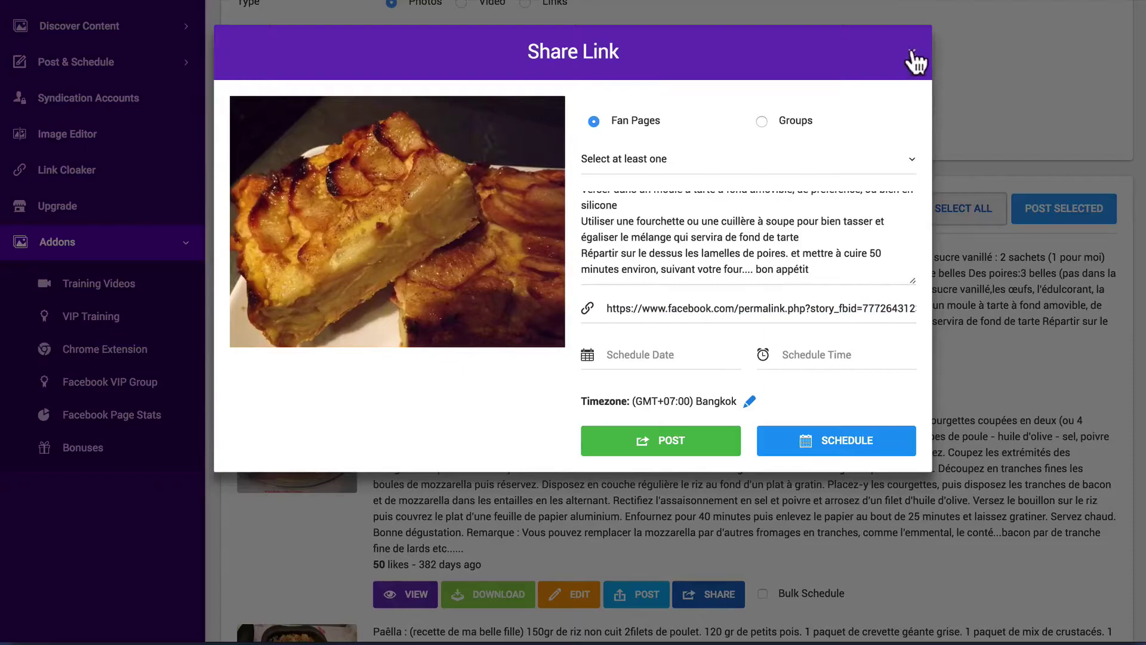
{"action": "left_click", "coordinate": [912, 54]}
{"action": "left_click", "coordinate": [622, 379]}
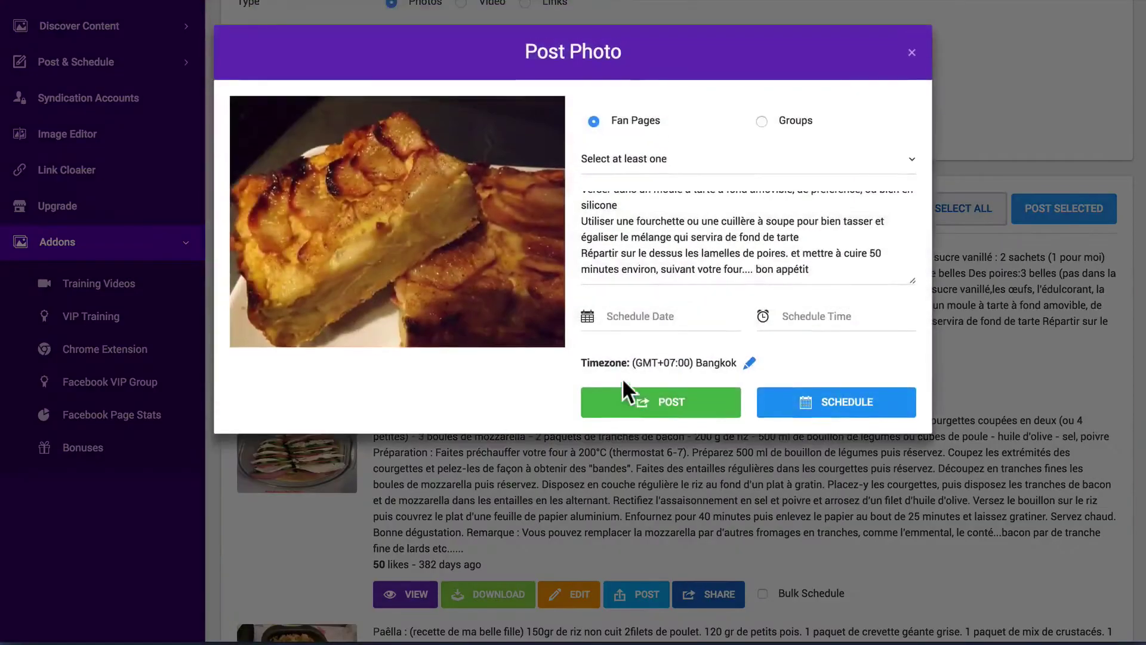
{"action": "left_click", "coordinate": [912, 50]}
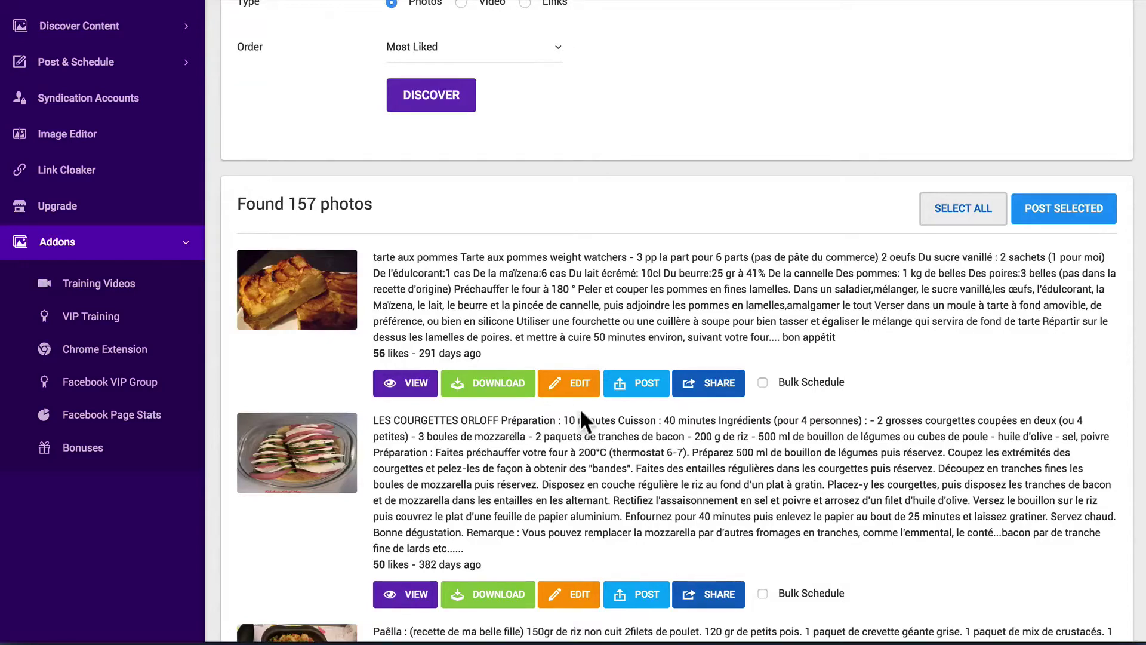
Step: Mark the first four photos, from tarte aux pommes to the uncaptioned one below the paëlla, for bulk scheduling
{"action": "left_click", "coordinate": [763, 382]}
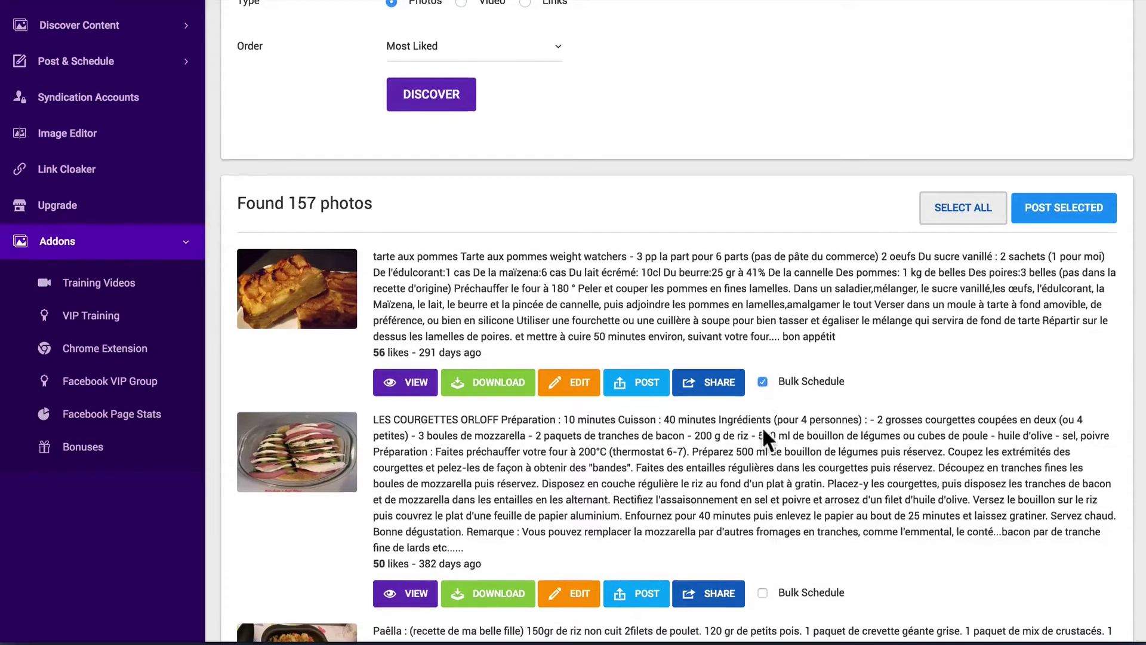
{"action": "scroll", "coordinate": [762, 426], "scroll_direction": "down", "scroll_amount": 3}
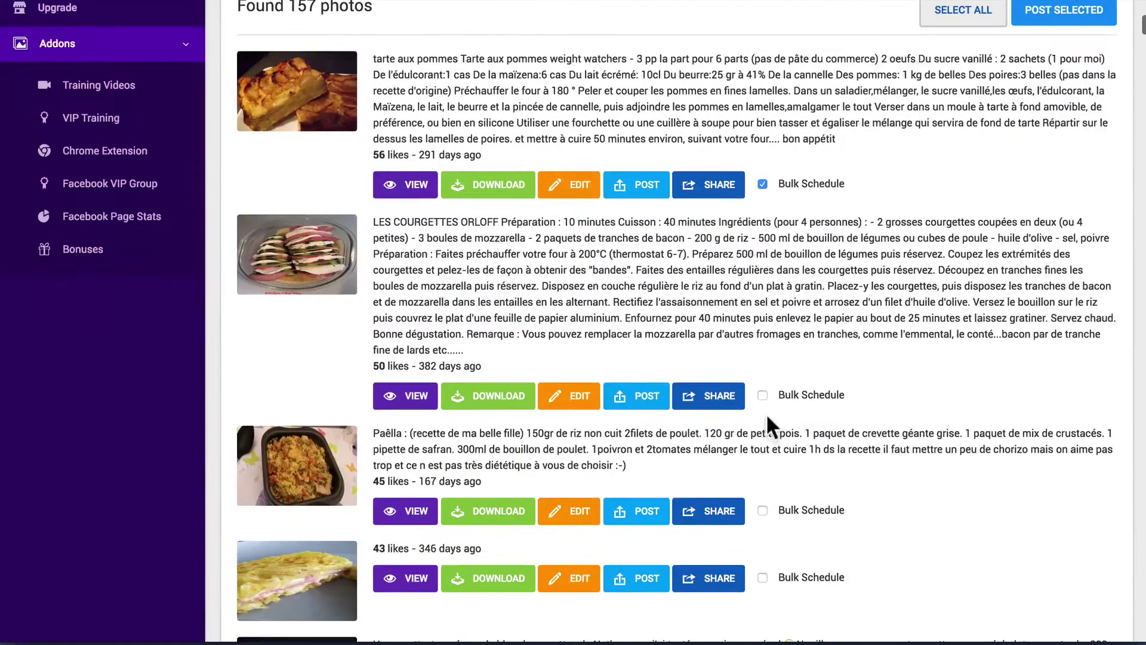
{"action": "left_click", "coordinate": [761, 508]}
{"action": "scroll", "coordinate": [760, 504], "scroll_direction": "down", "scroll_amount": 2}
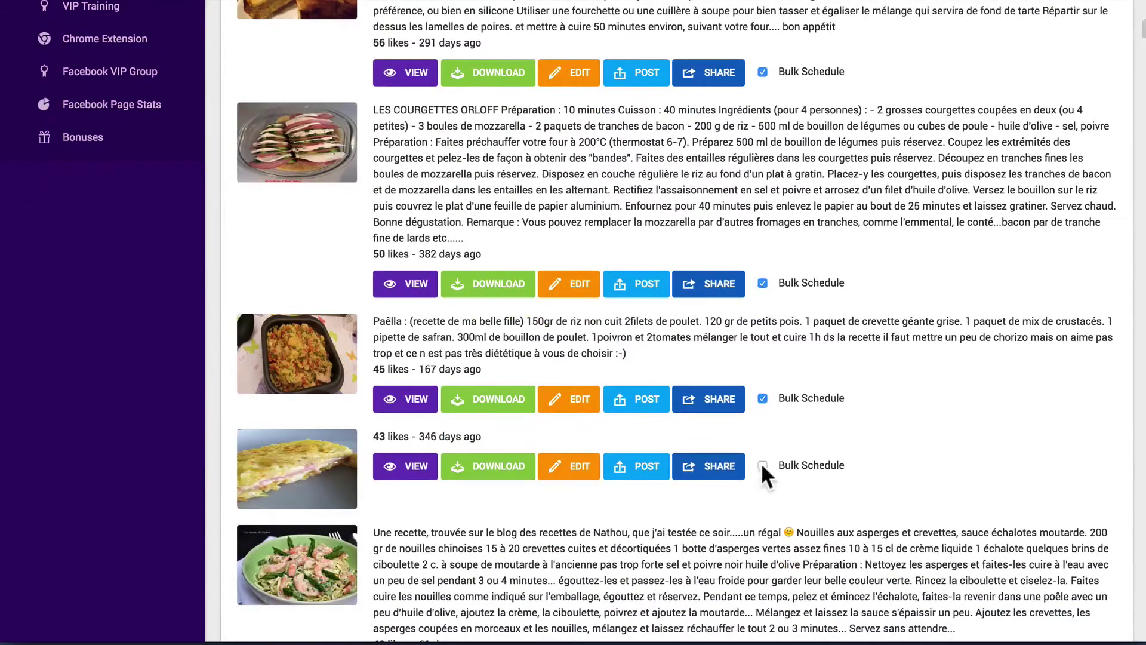
{"action": "left_click", "coordinate": [762, 465]}
{"action": "scroll", "coordinate": [762, 462], "scroll_direction": "down", "scroll_amount": 4}
{"action": "scroll", "coordinate": [762, 462], "scroll_direction": "up", "scroll_amount": 13}
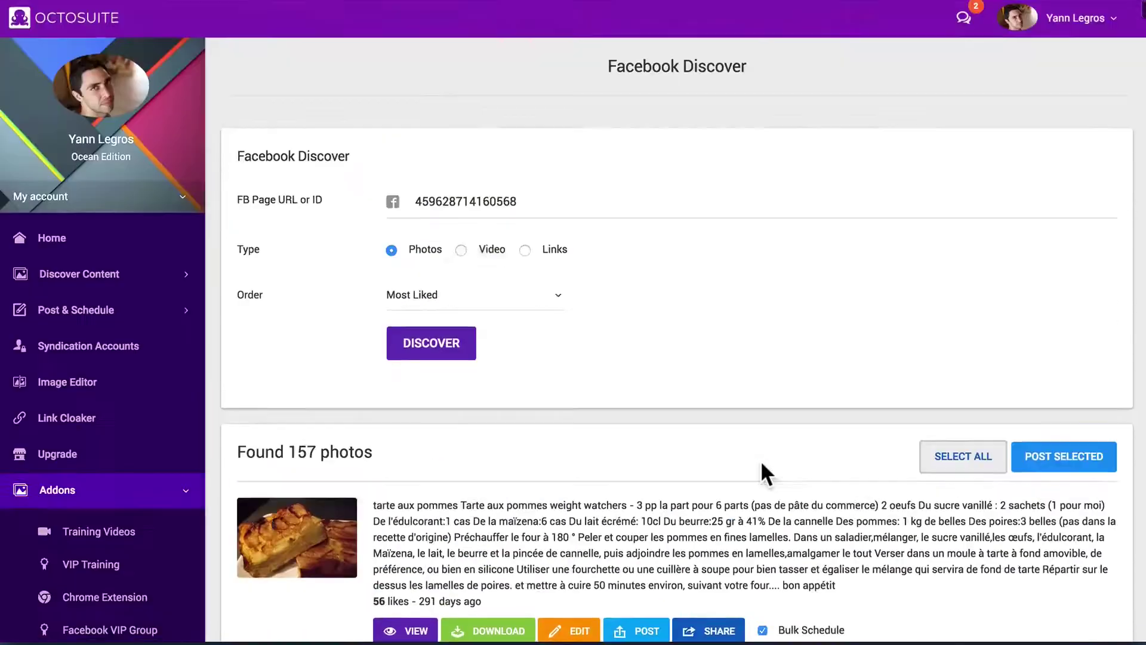
Step: Open the bulk scheduling form for the selected photos, review the posting delay choices and close it without scheduling
{"action": "scroll", "coordinate": [761, 459], "scroll_direction": "down", "scroll_amount": 2}
{"action": "left_click", "coordinate": [1043, 347]}
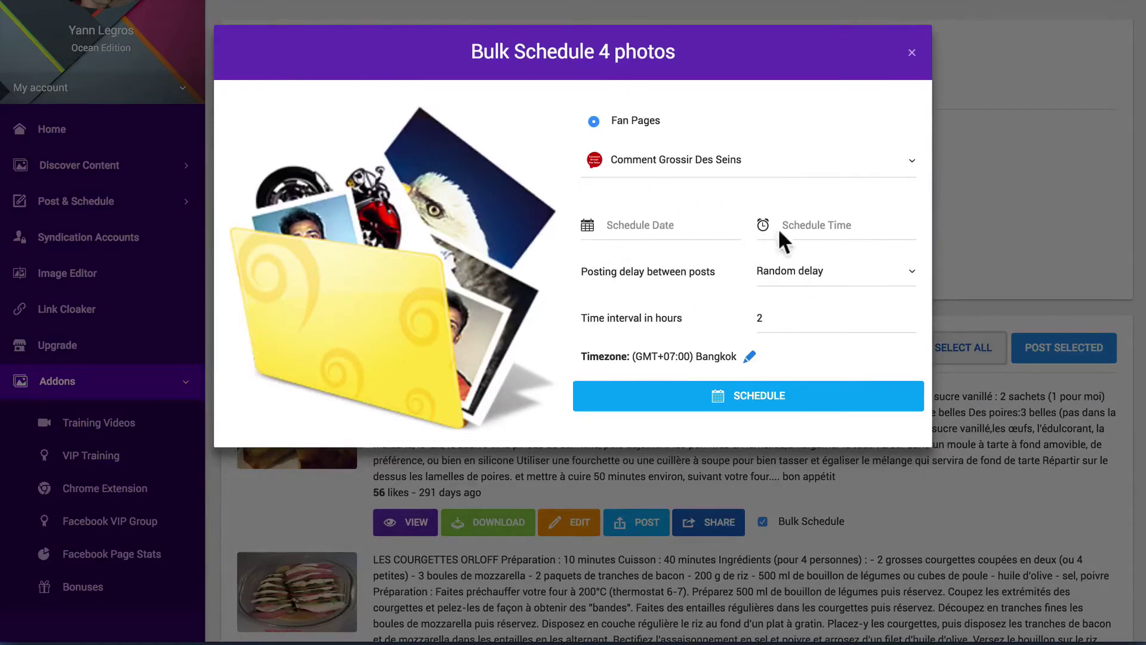
{"action": "left_click", "coordinate": [787, 273]}
{"action": "left_click", "coordinate": [787, 276]}
{"action": "left_click", "coordinate": [787, 275]}
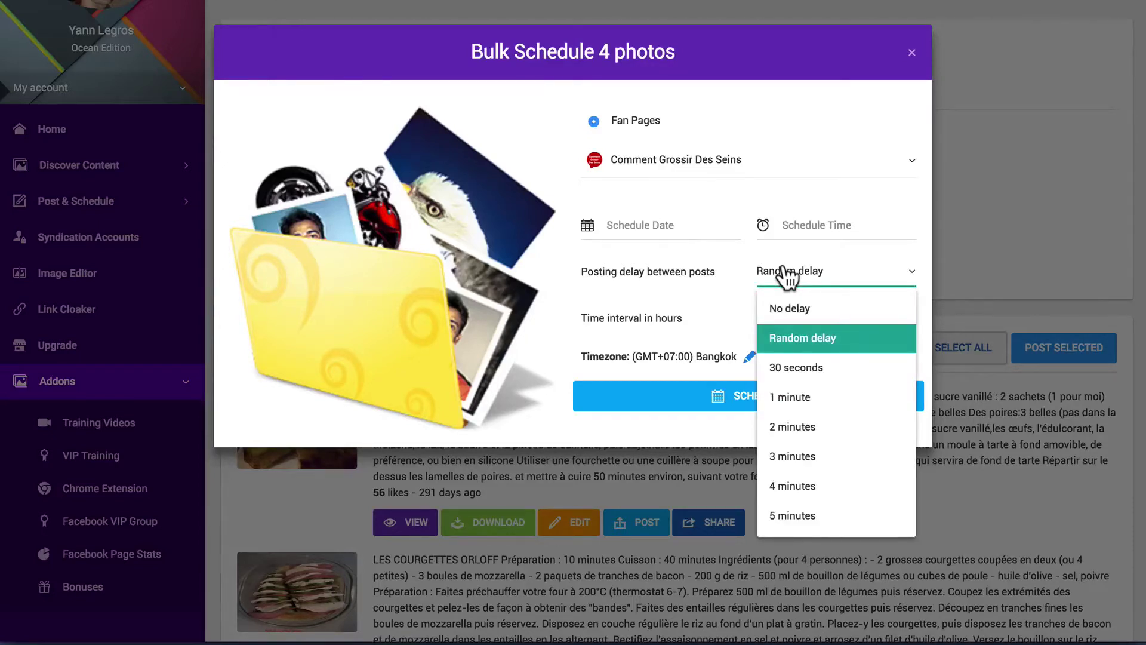
{"action": "left_click", "coordinate": [787, 276]}
{"action": "left_click", "coordinate": [783, 280]}
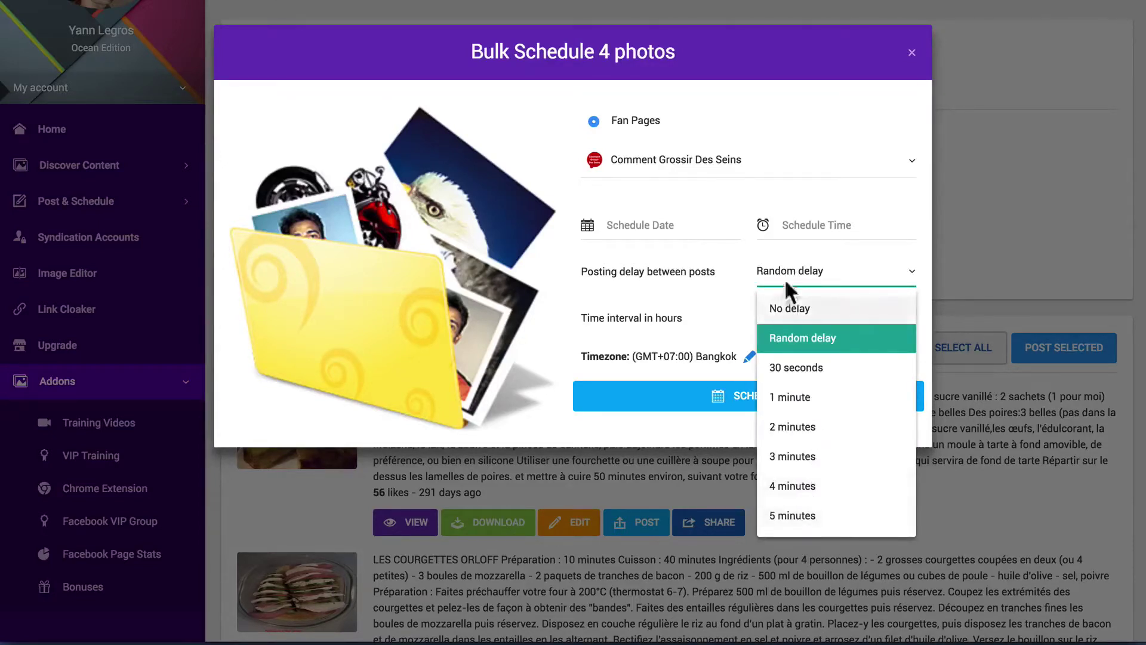
{"action": "left_click", "coordinate": [786, 282]}
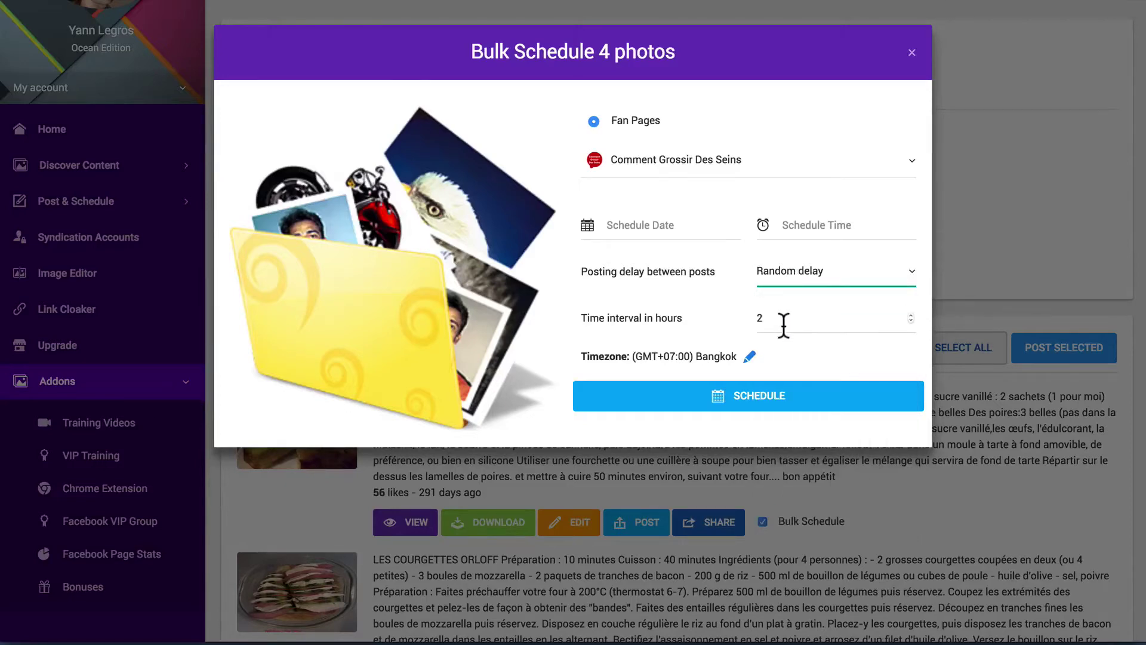
{"action": "left_click", "coordinate": [912, 53]}
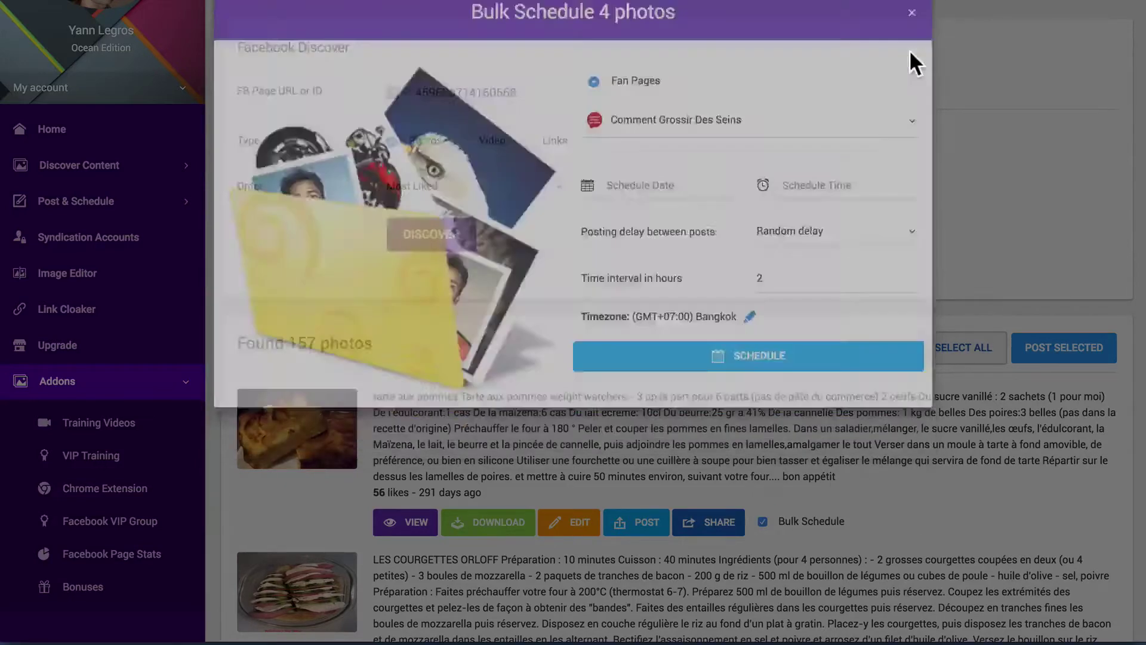
Step: Go to Twitter Trends and search tweets for "régime"
{"action": "left_click", "coordinate": [149, 168]}
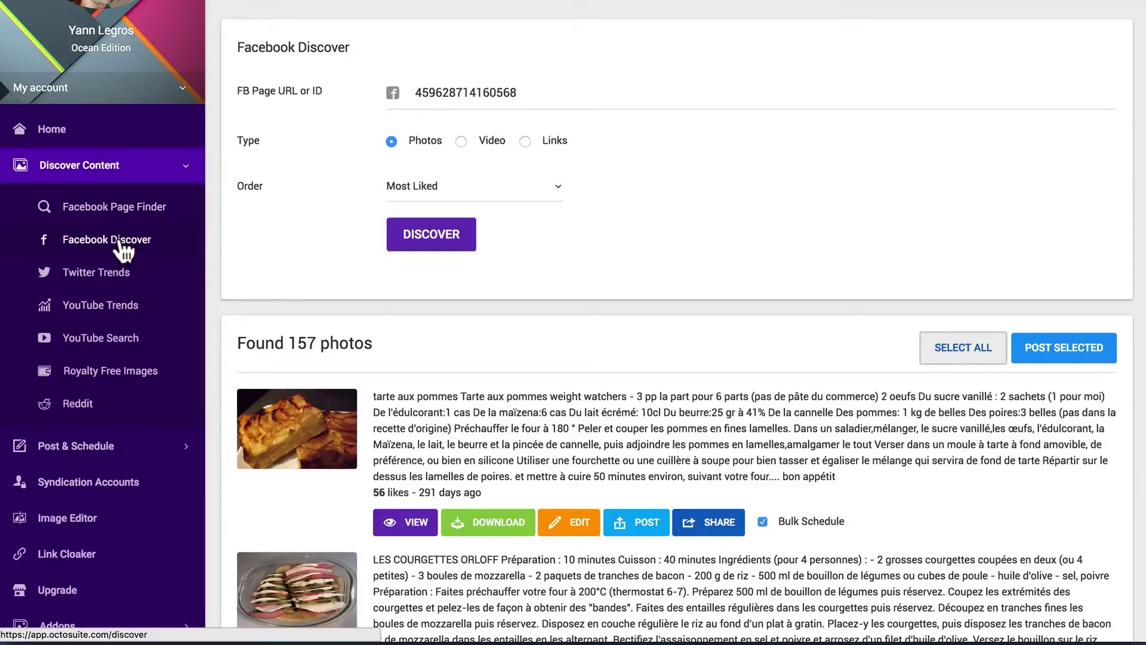
{"action": "left_click", "coordinate": [115, 289]}
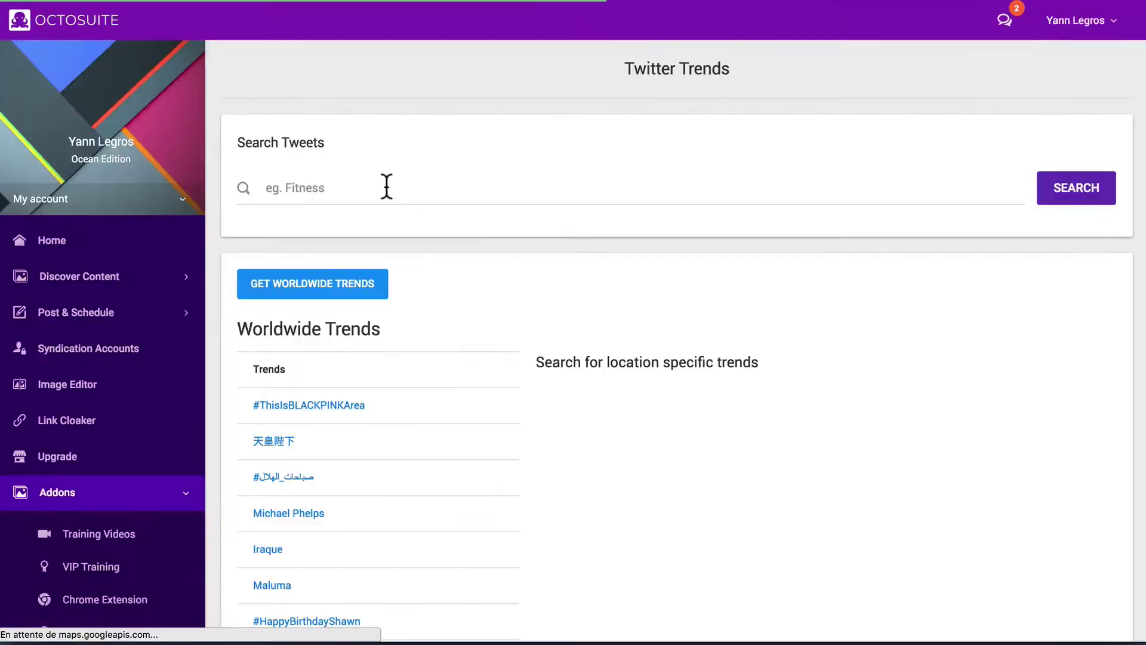
{"action": "left_click", "coordinate": [386, 187]}
{"action": "type", "text": "régime"}
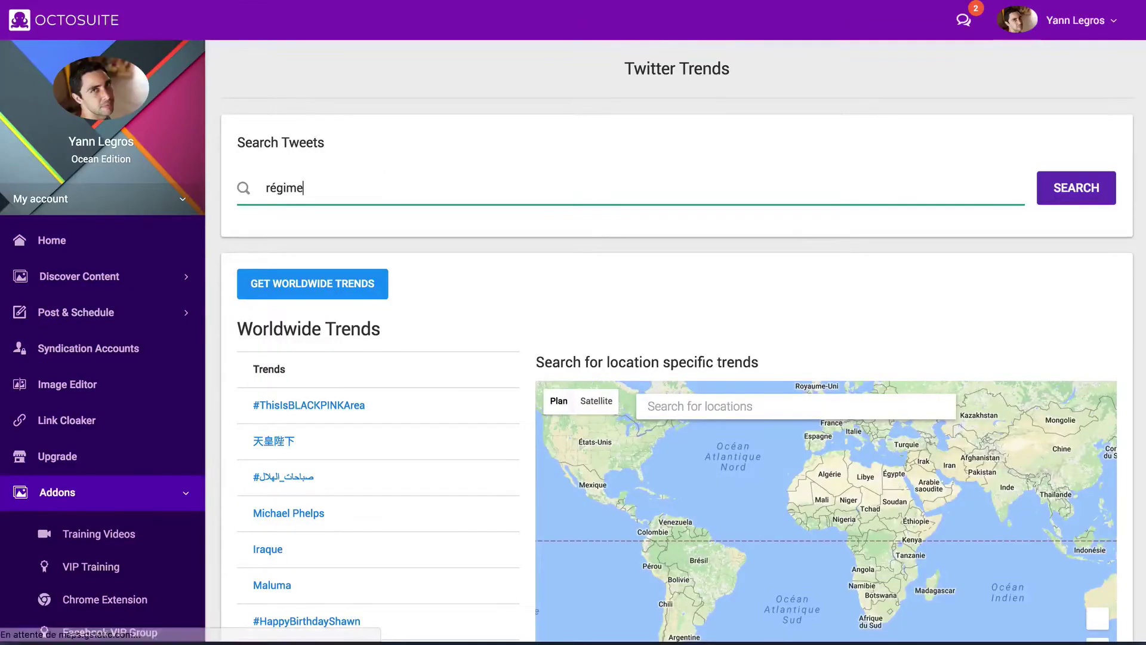
{"action": "left_click", "coordinate": [1070, 194]}
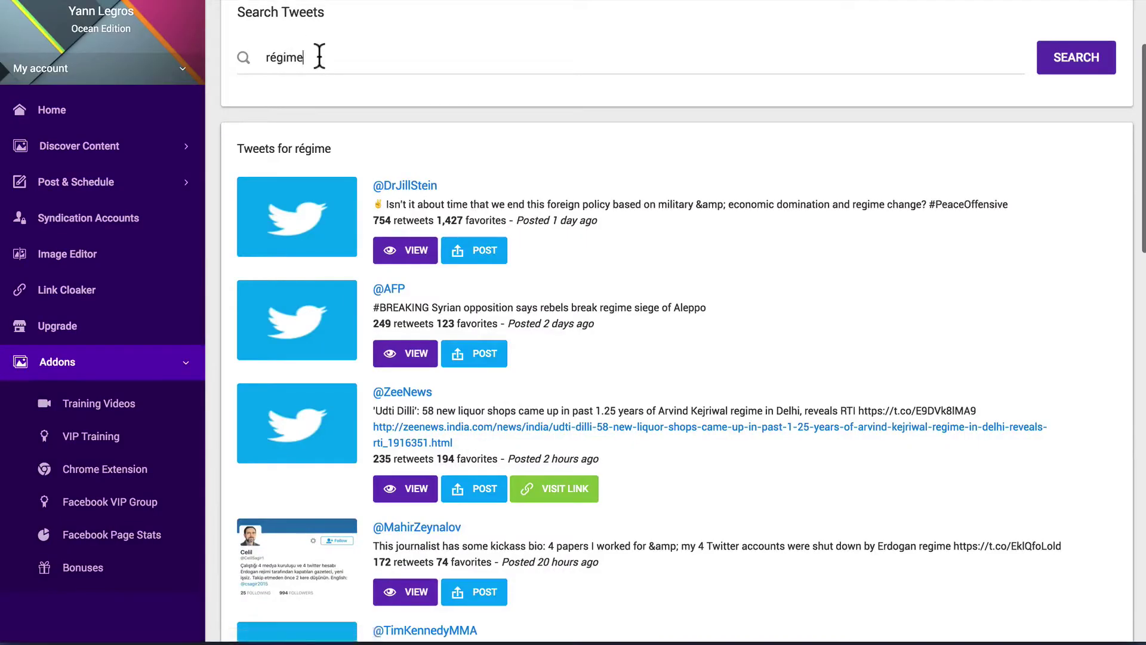
{"action": "left_click_drag", "start_coordinate": [320, 56], "coordinate": [189, 67]}
{"action": "type", "text": "perte poids"}
{"action": "key", "text": "Return"}
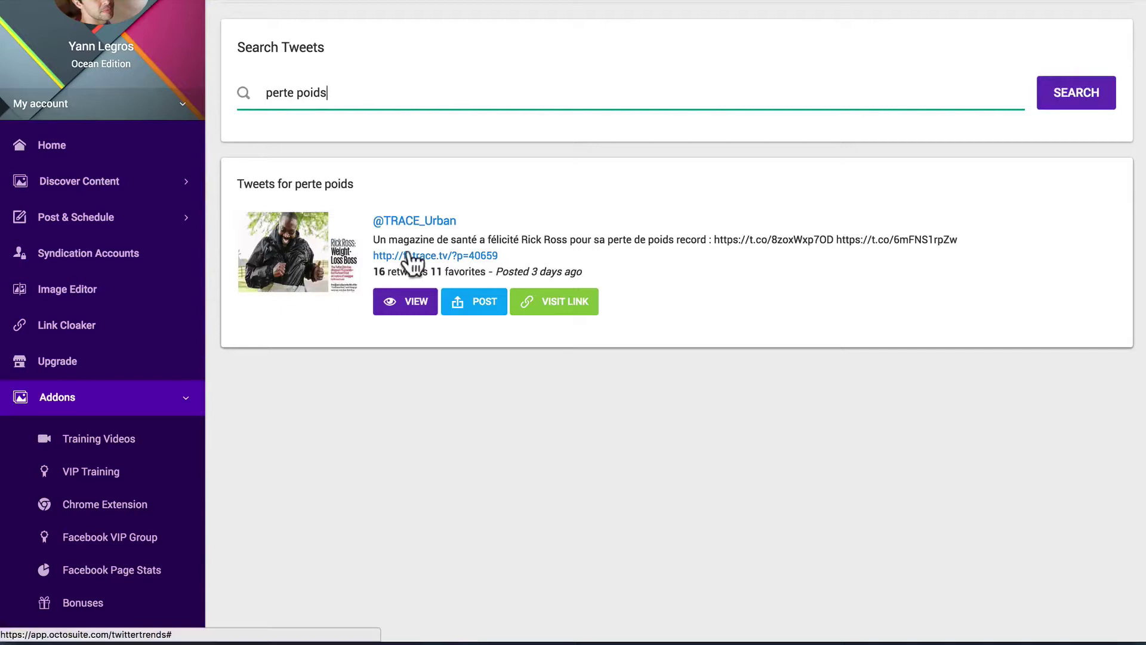
{"action": "left_click_drag", "start_coordinate": [516, 269], "coordinate": [593, 272]}
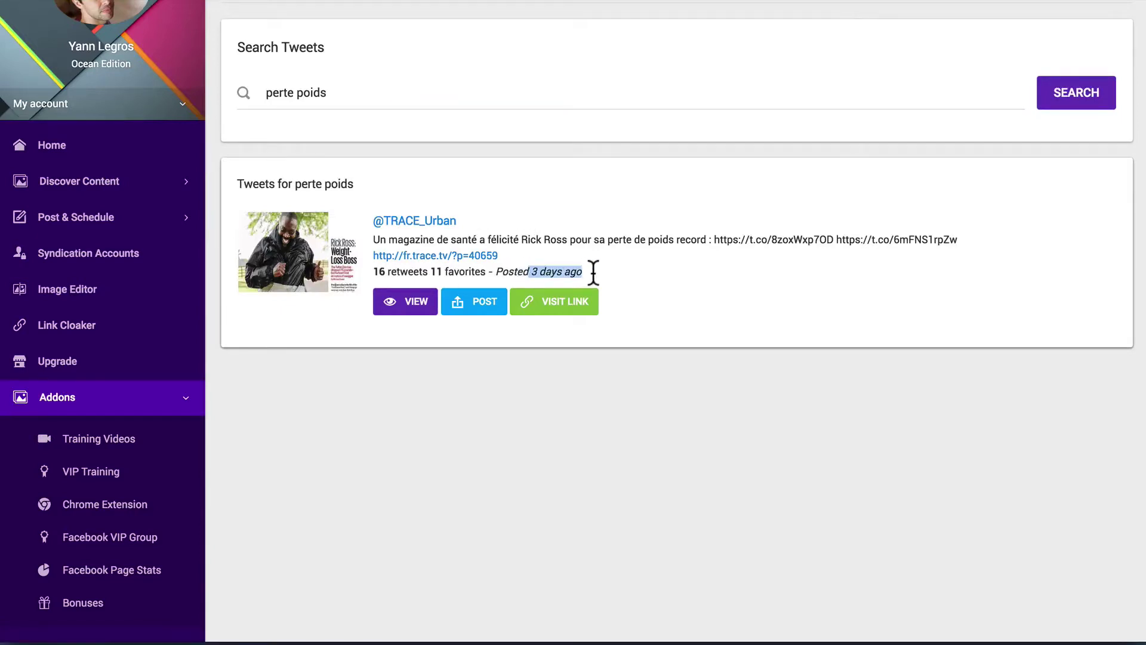
{"action": "left_click", "coordinate": [469, 301]}
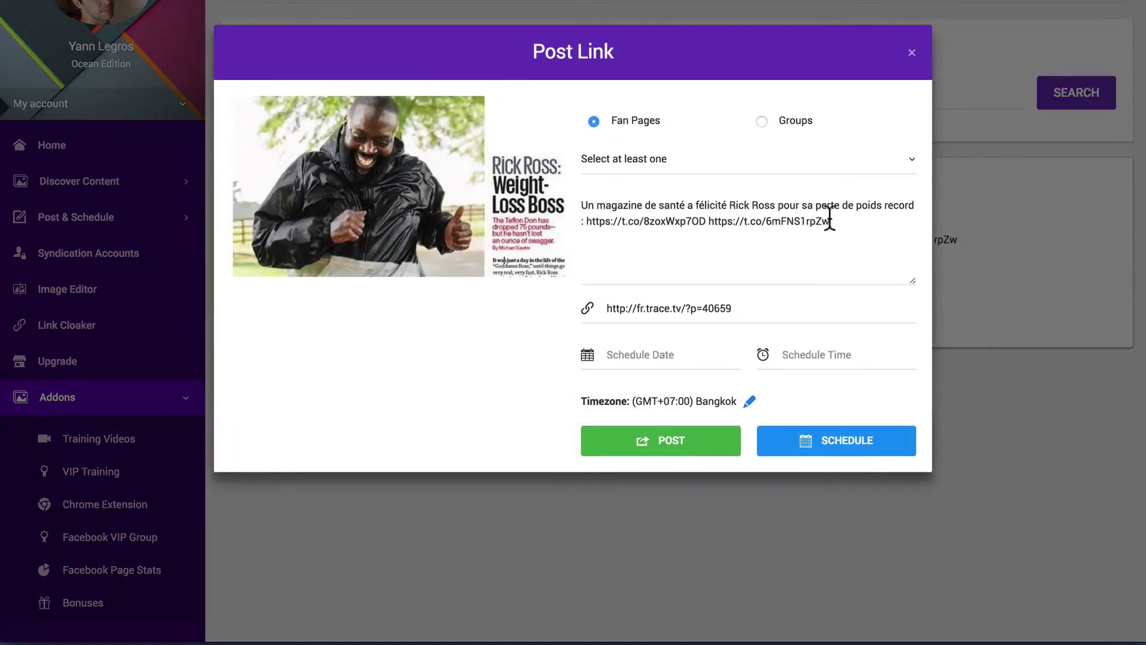
{"action": "left_click_drag", "start_coordinate": [830, 220], "coordinate": [587, 222]}
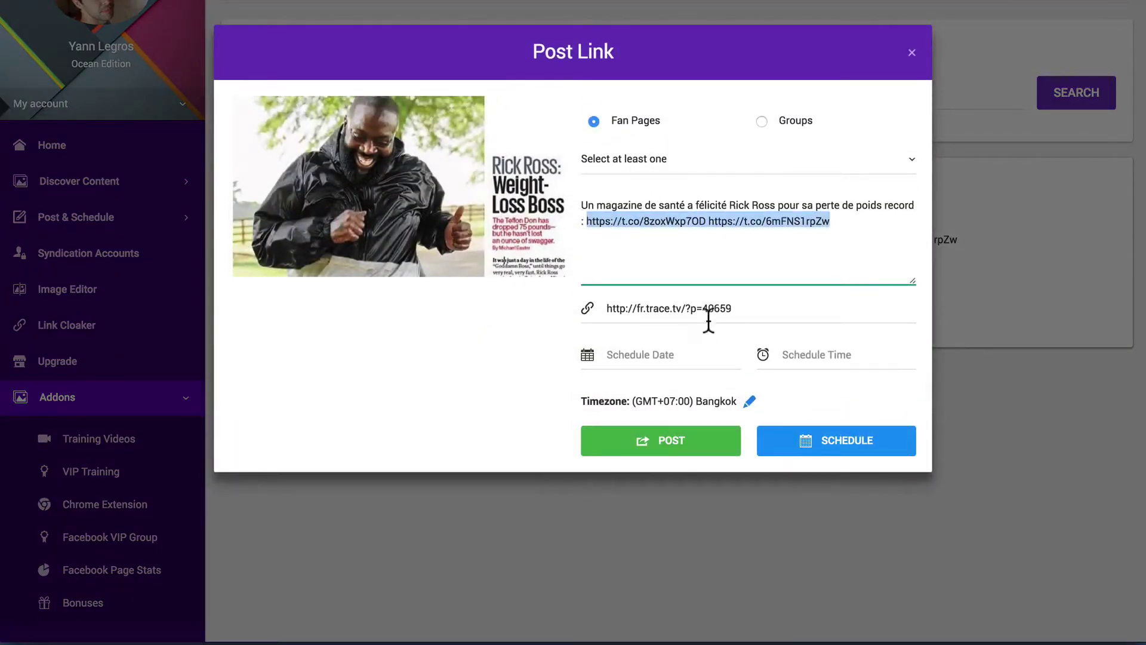
{"action": "left_click_drag", "start_coordinate": [733, 309], "coordinate": [614, 308]}
{"action": "left_click", "coordinate": [912, 53]}
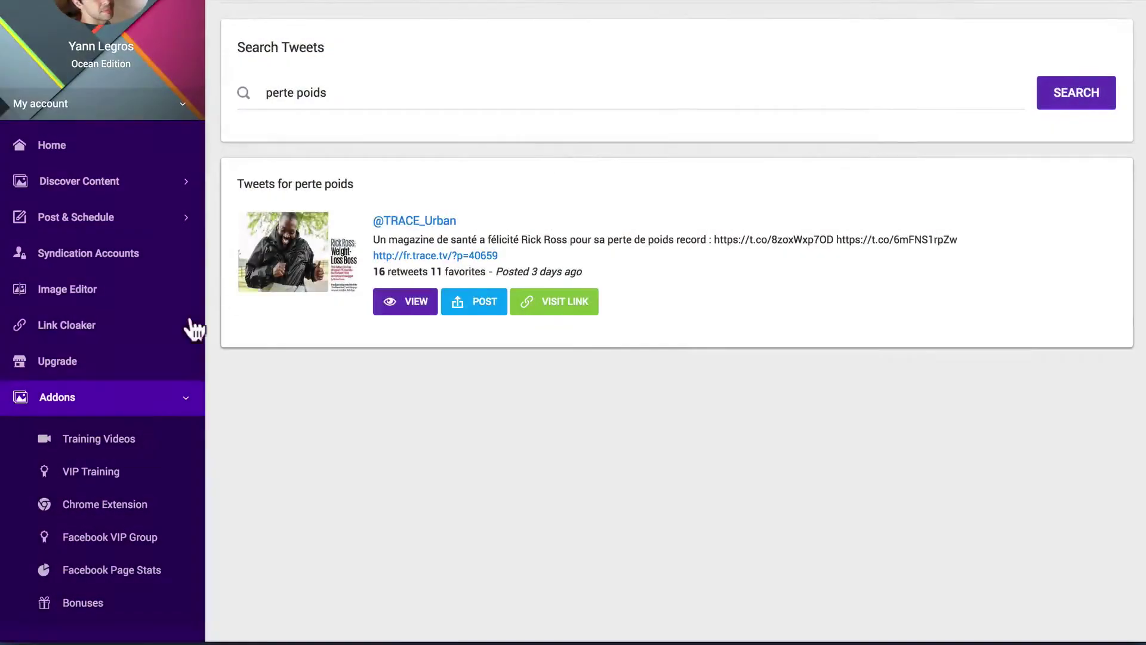
Step: Go to YouTube Trends and search the trending videos for France
{"action": "left_click", "coordinate": [111, 188]}
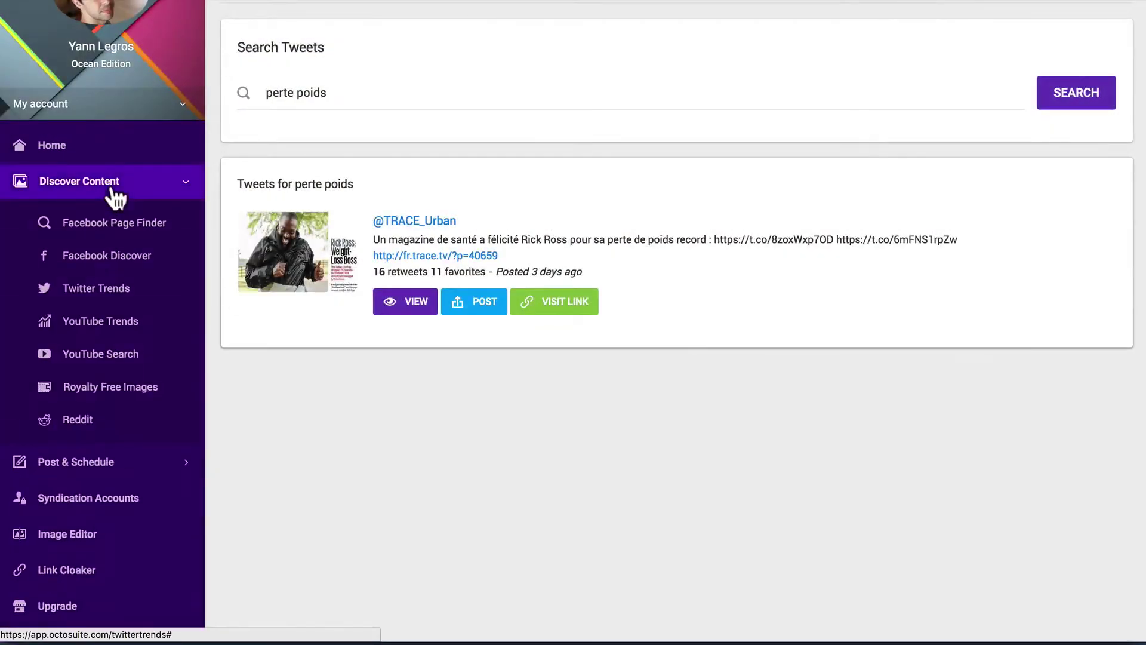
{"action": "left_click", "coordinate": [103, 327]}
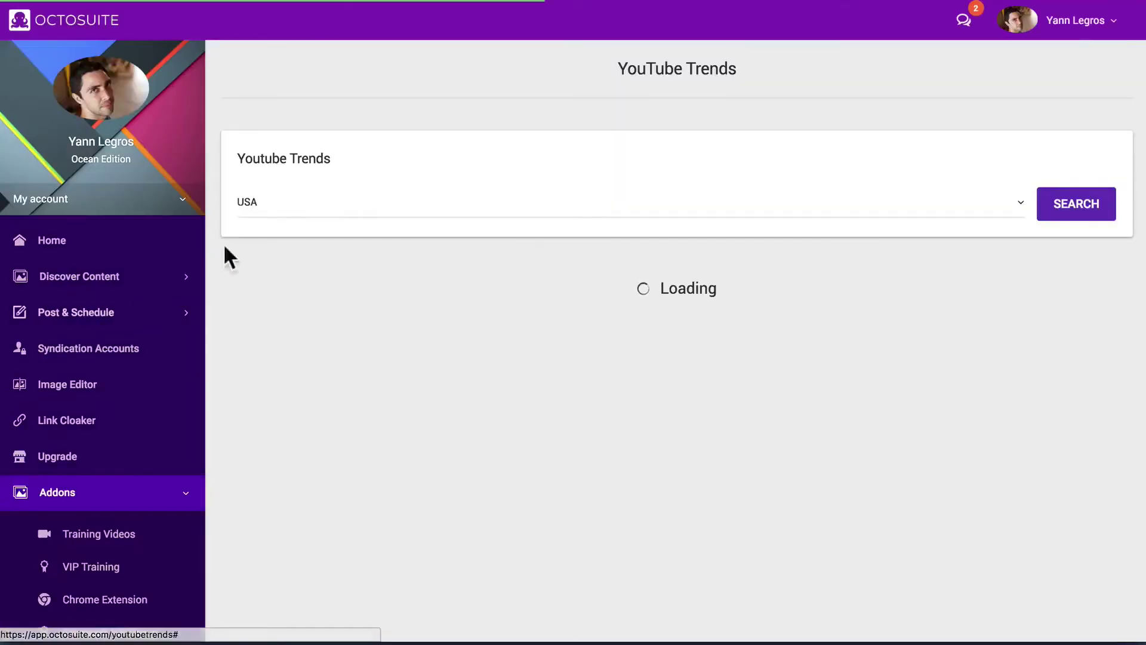
{"action": "left_click", "coordinate": [299, 212]}
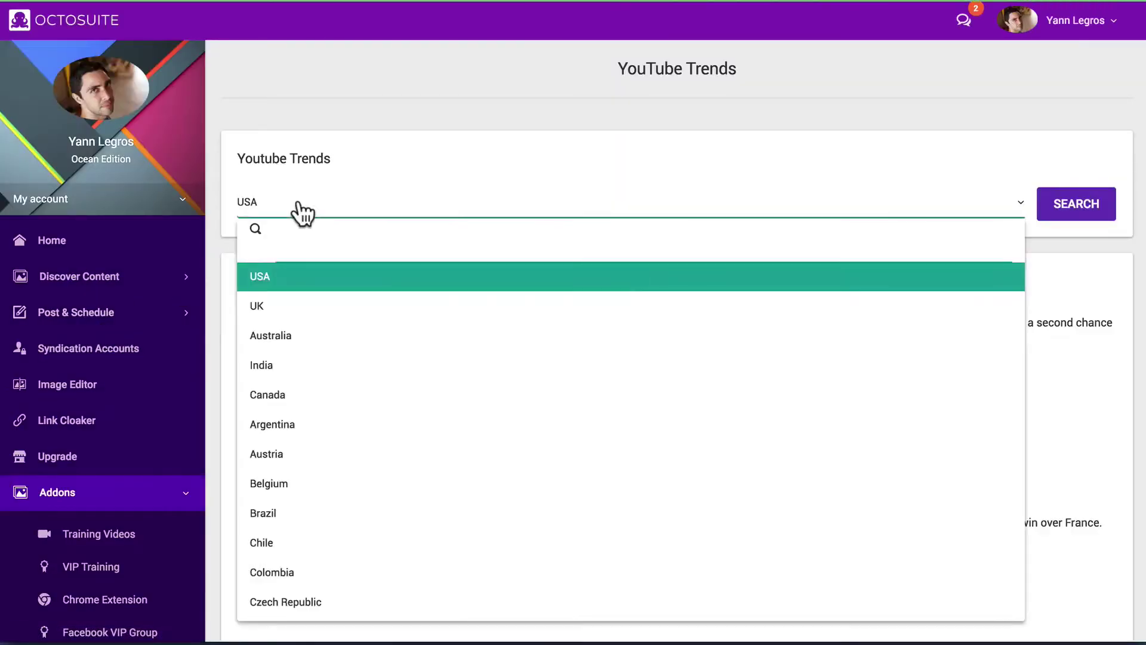
{"action": "type", "text": "fr"}
{"action": "left_click", "coordinate": [298, 281]}
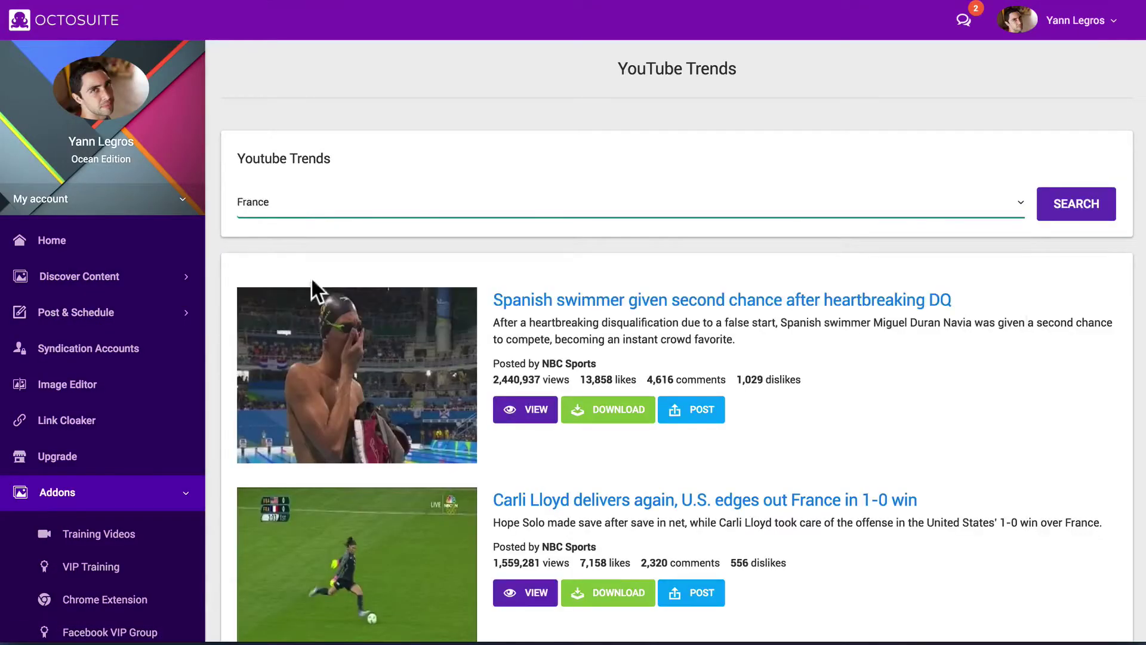
{"action": "left_click", "coordinate": [1068, 216]}
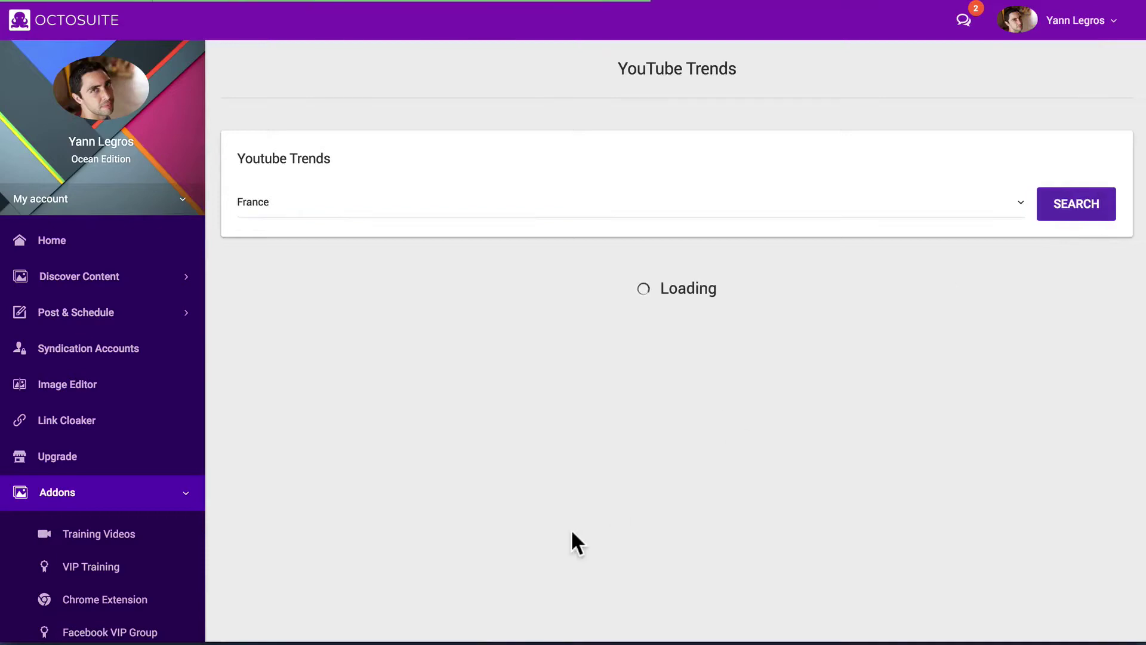
Step: Browse the trending French videos, review the post form of the "Bloqués #120" video and close it without posting
{"action": "scroll", "coordinate": [572, 533], "scroll_direction": "down", "scroll_amount": 5}
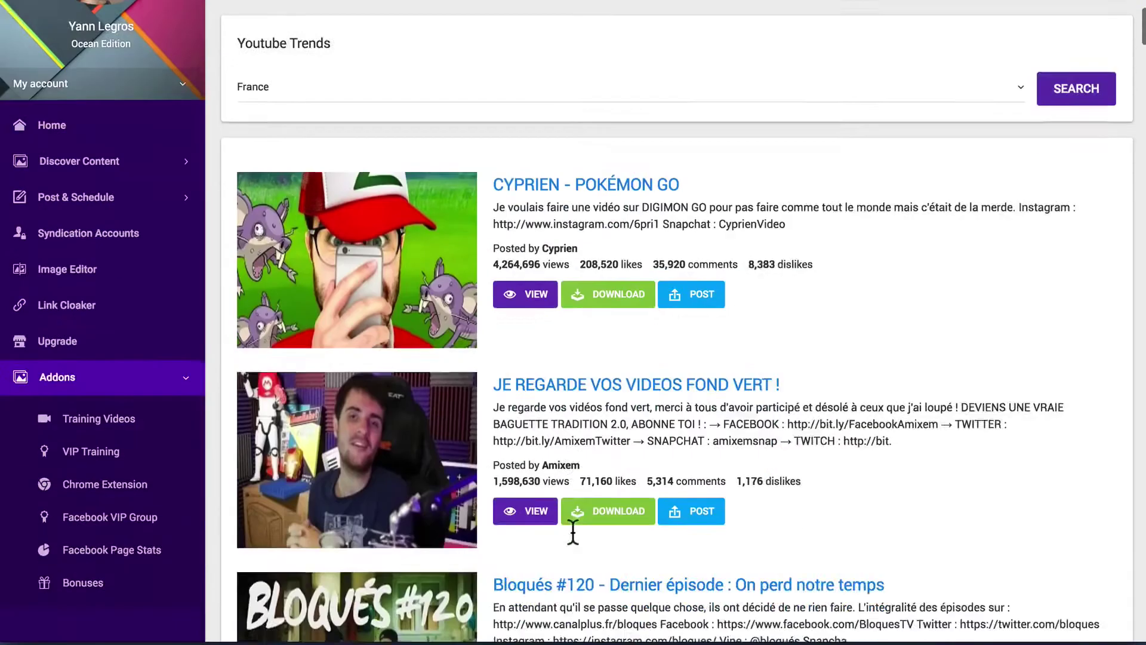
{"action": "scroll", "coordinate": [574, 532], "scroll_direction": "down", "scroll_amount": 5}
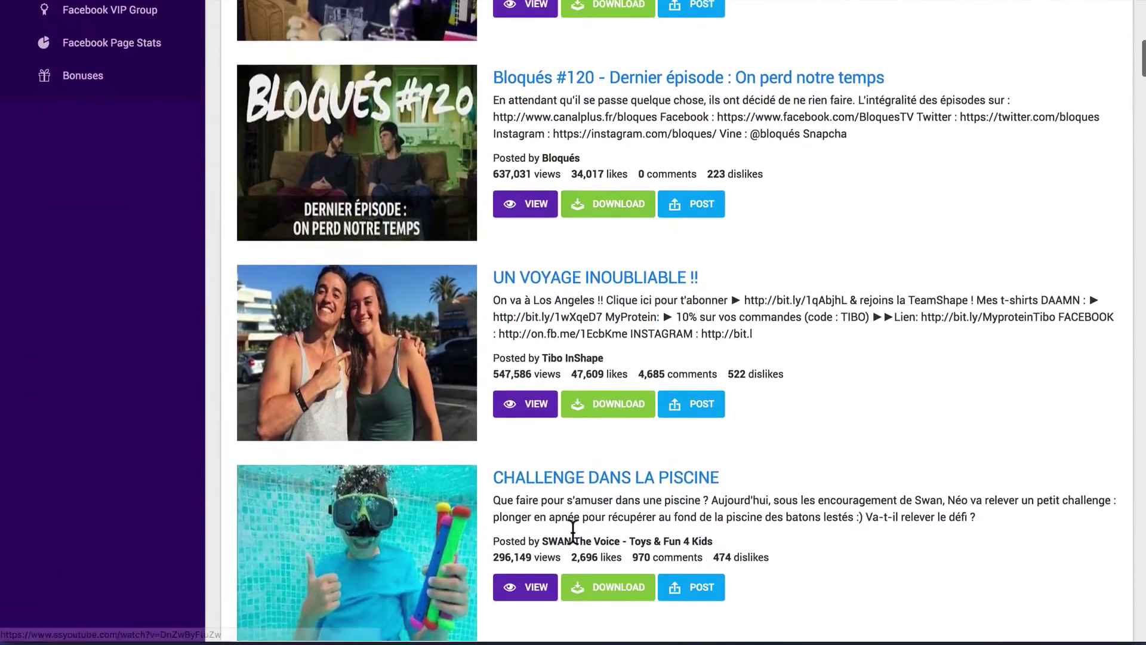
{"action": "left_click", "coordinate": [693, 204]}
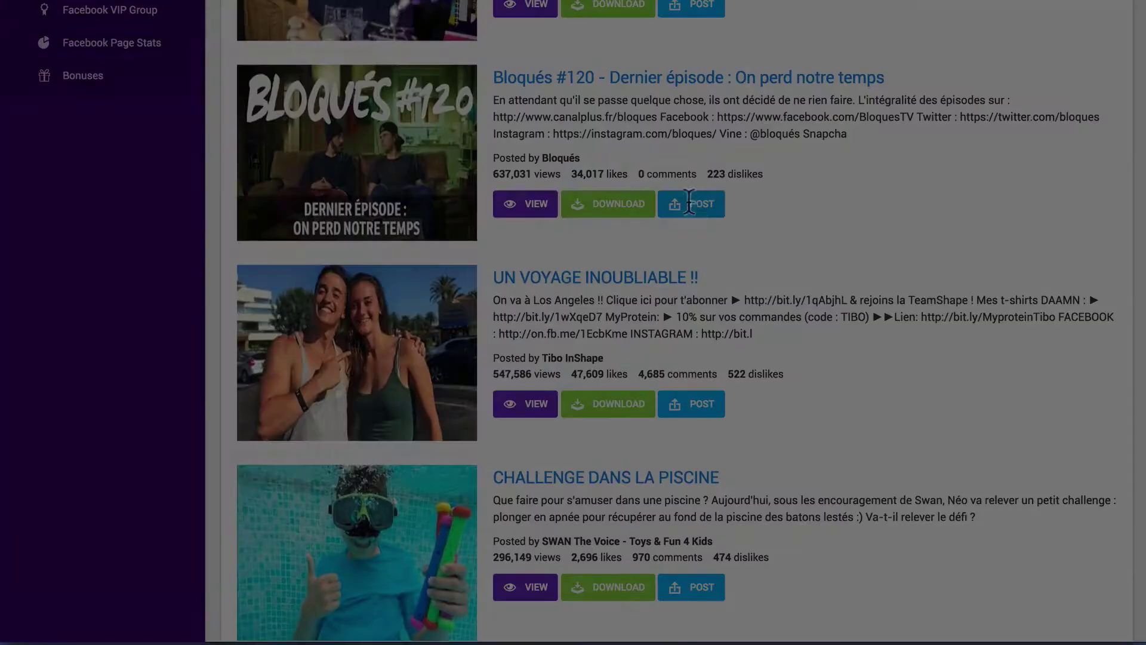
{"action": "scroll", "coordinate": [712, 252], "scroll_direction": "down", "scroll_amount": 3}
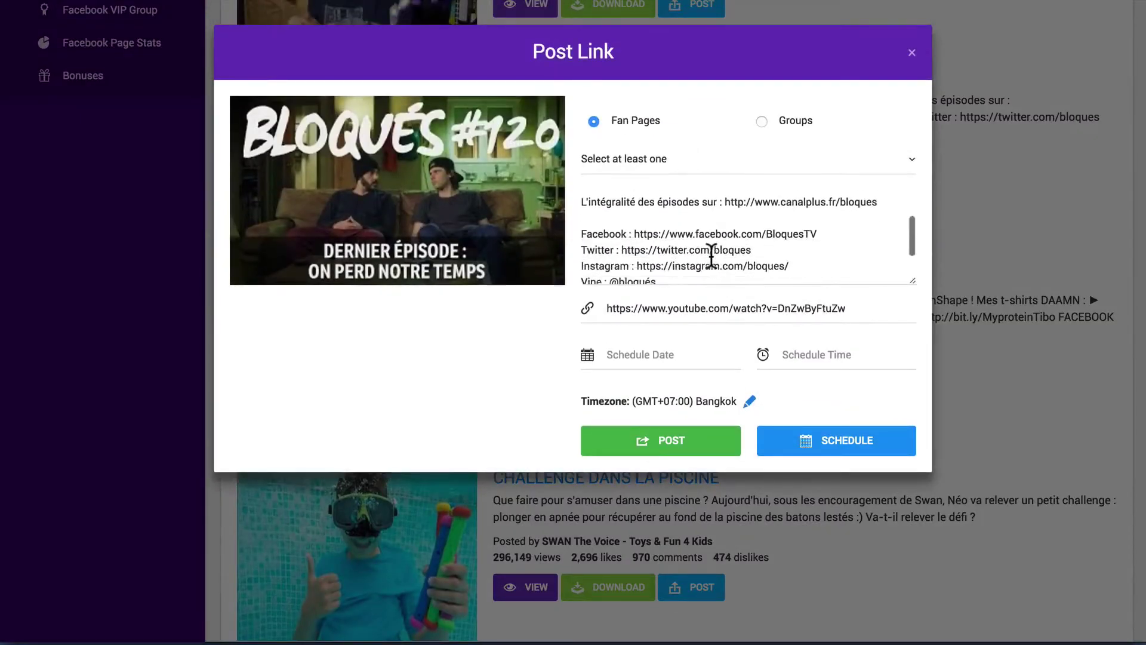
{"action": "left_click", "coordinate": [912, 53]}
{"action": "scroll", "coordinate": [489, 239], "scroll_direction": "up", "scroll_amount": 10}
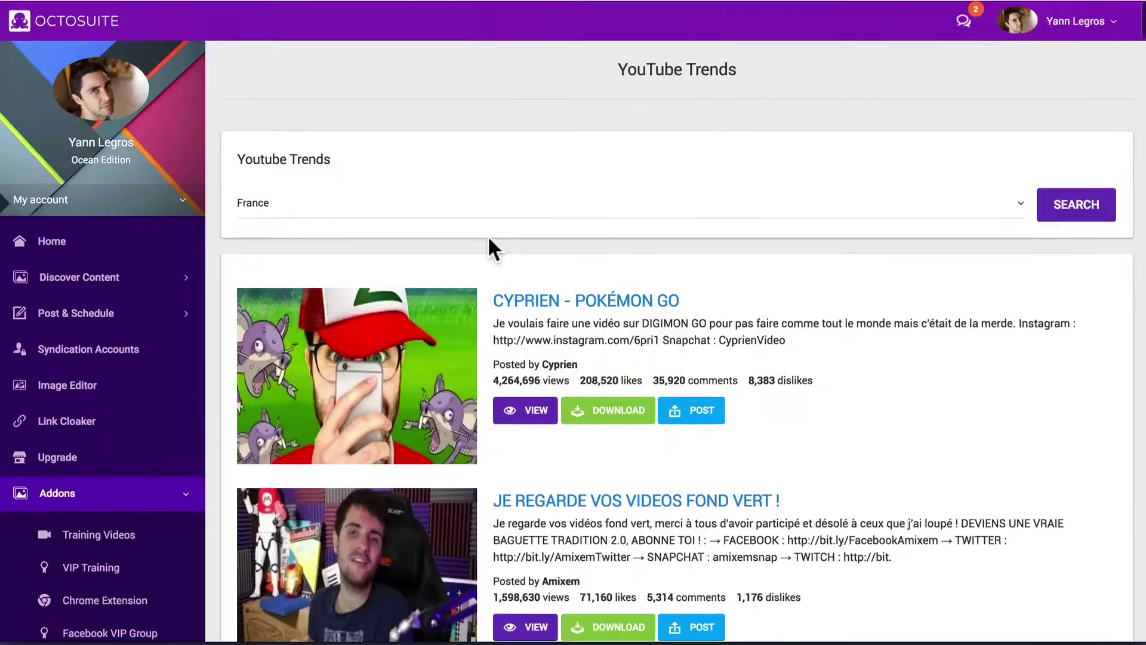
Step: Go to YouTube Search and search videos for "perte poids"
{"action": "scroll", "coordinate": [358, 293], "scroll_direction": "down", "scroll_amount": 1}
{"action": "left_click", "coordinate": [95, 245]}
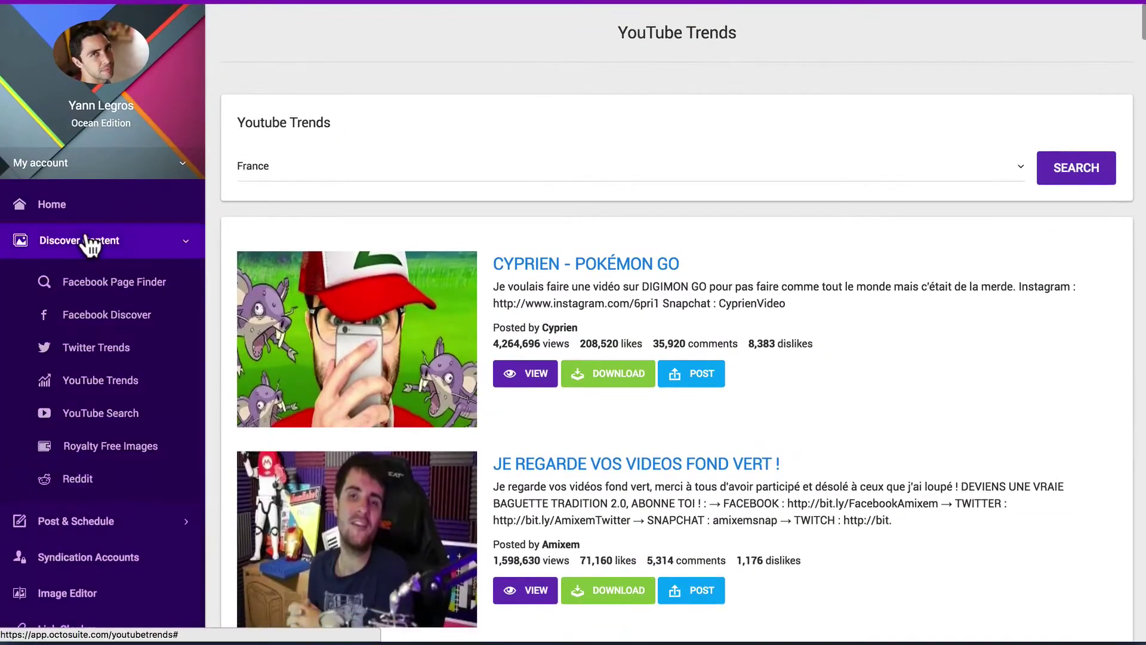
{"action": "left_click", "coordinate": [115, 401]}
{"action": "left_click", "coordinate": [301, 212]}
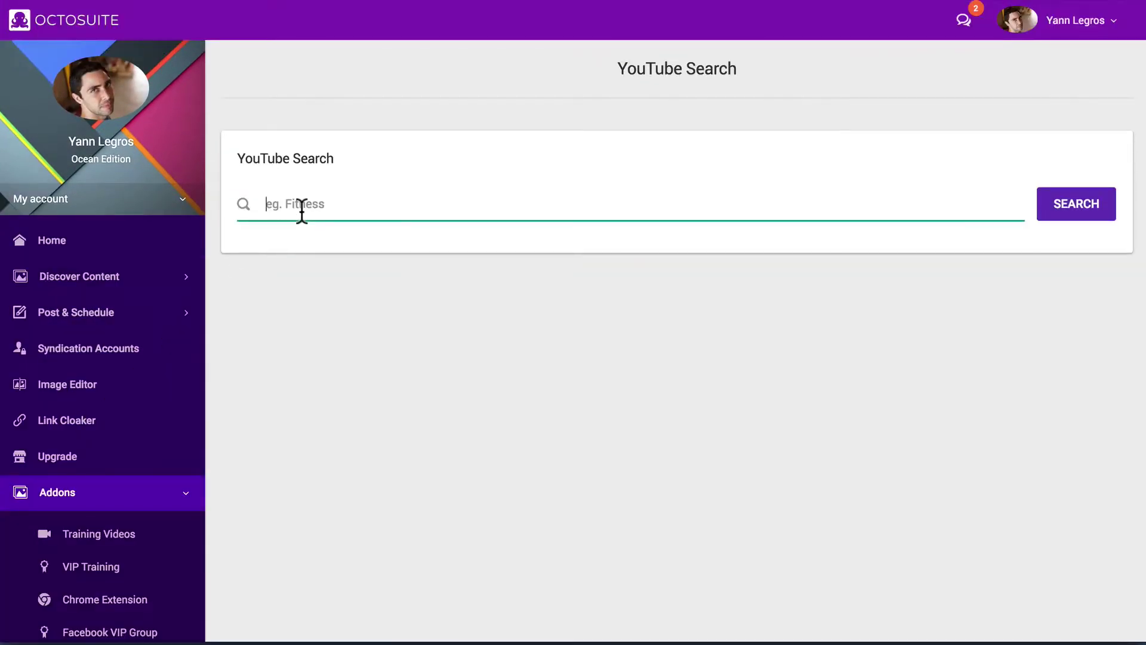
{"action": "type", "text": "perte poids"}
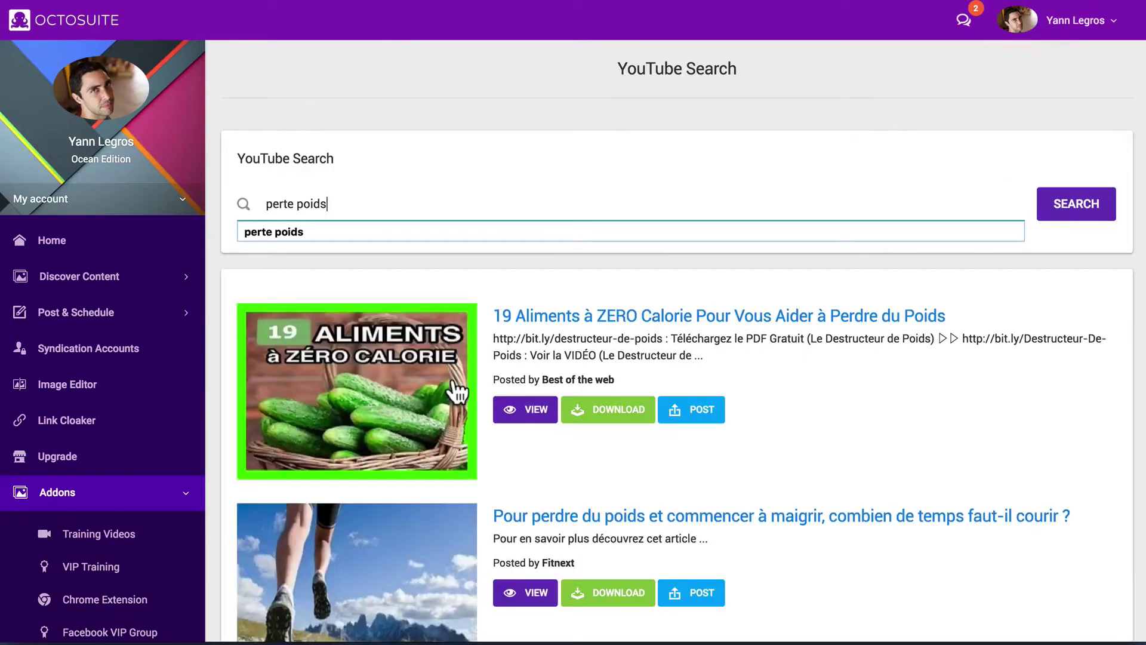
Step: Check the download option of the "19 Aliments à ZERO Calorie" video, examine the description in its post form and close the form
{"action": "scroll", "coordinate": [458, 393], "scroll_direction": "down", "scroll_amount": 1}
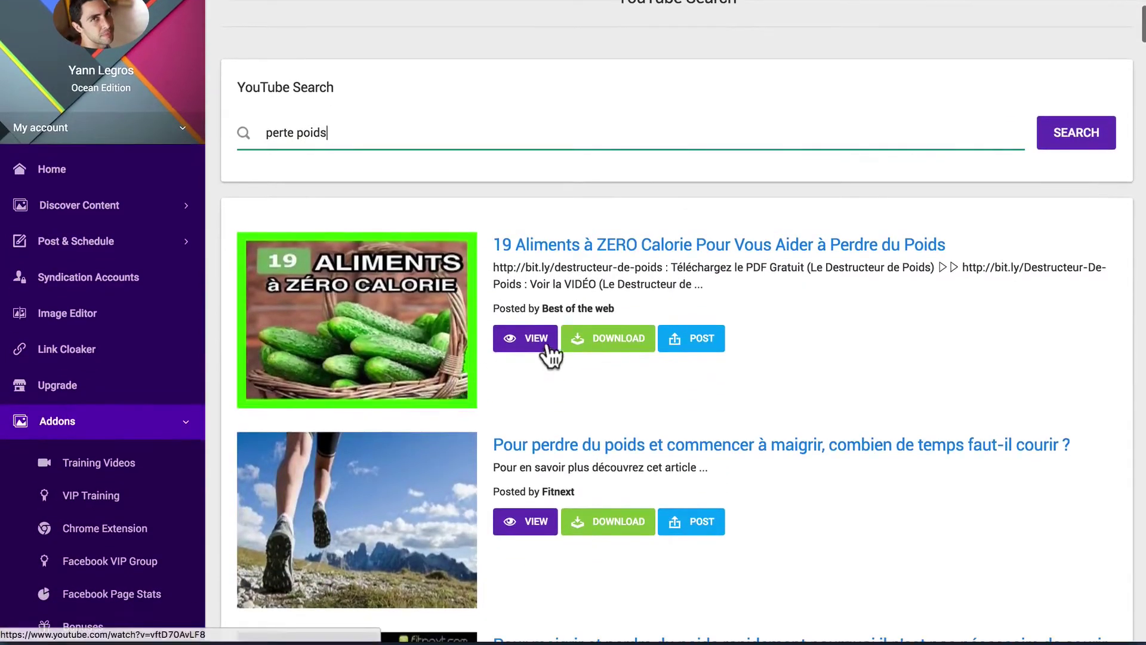
{"action": "left_click", "coordinate": [606, 344]}
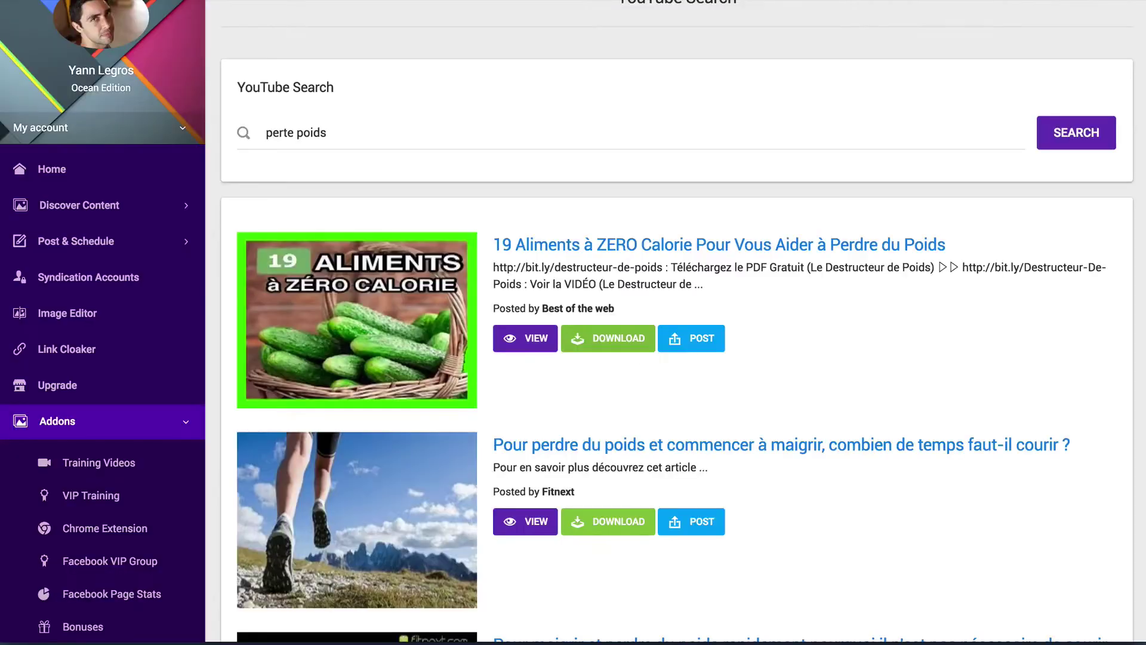
{"action": "left_click", "coordinate": [687, 345]}
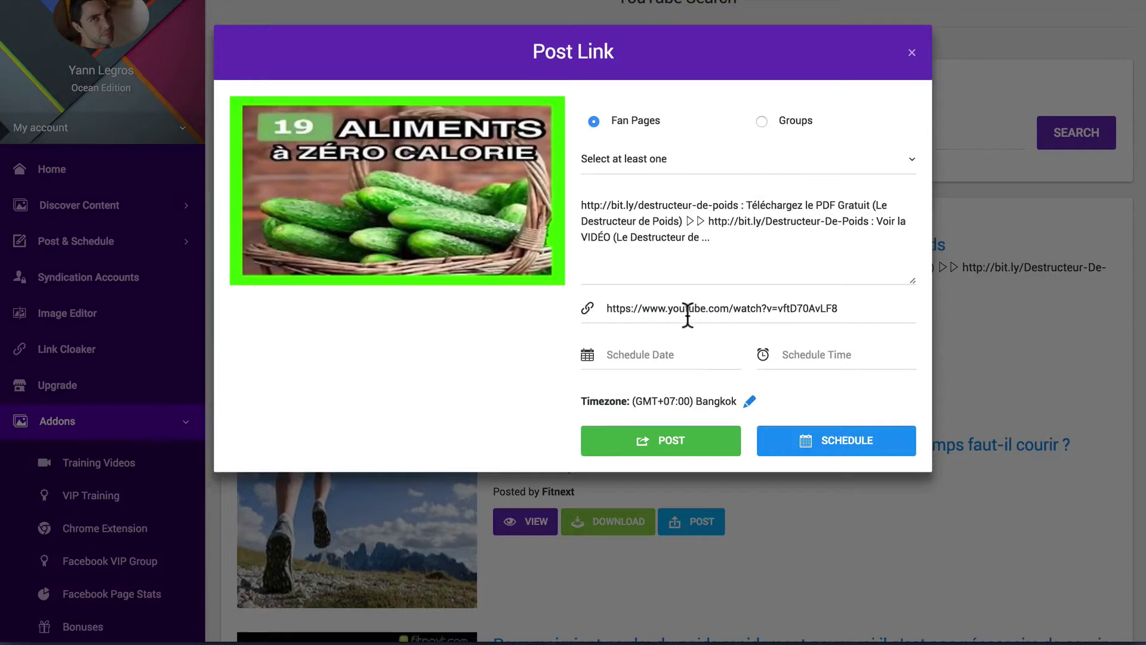
{"action": "left_click_drag", "start_coordinate": [709, 241], "coordinate": [609, 191]}
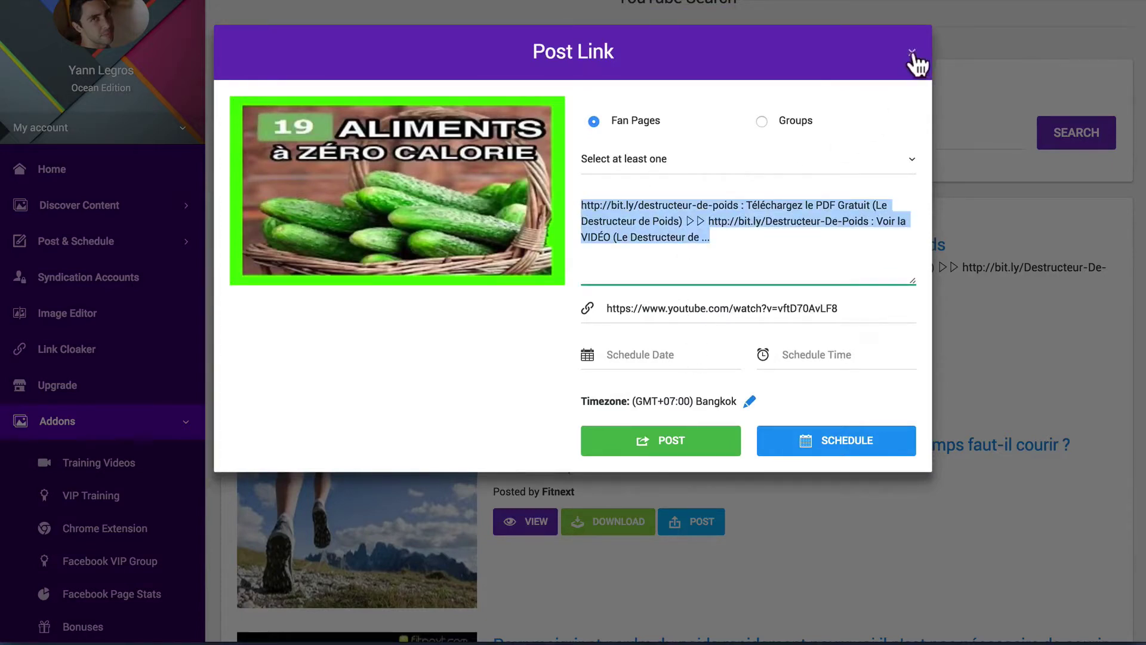
{"action": "left_click", "coordinate": [719, 237]}
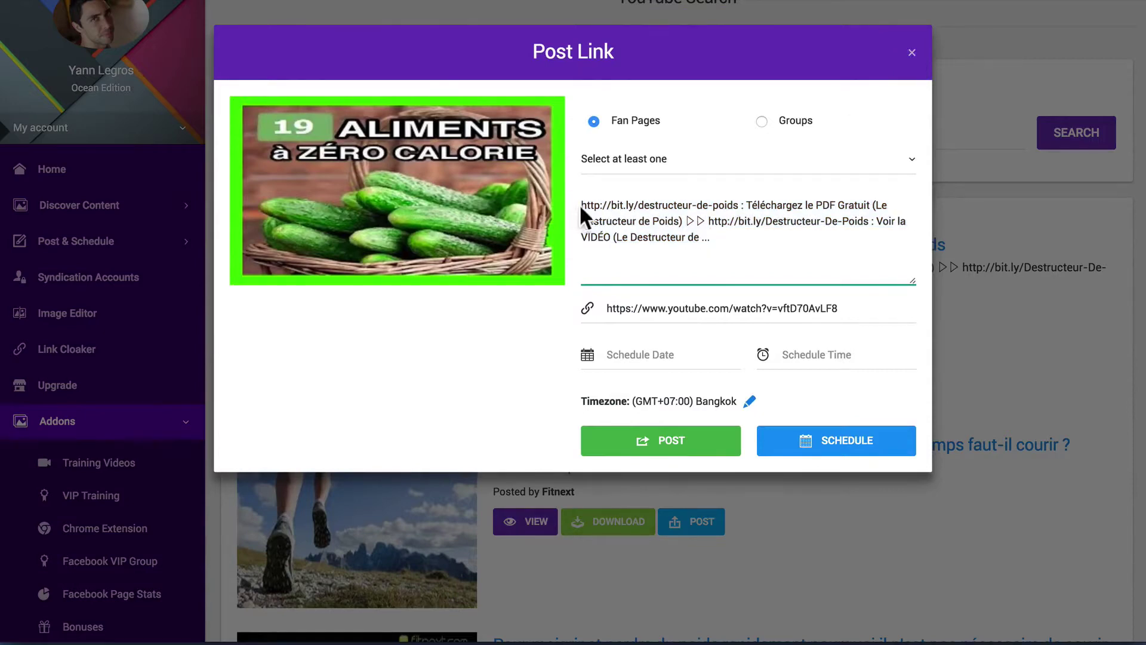
{"action": "left_click", "coordinate": [912, 53]}
Step: Go to Royalty Free Images and search copyright free images for "perte poids"
{"action": "left_click", "coordinate": [79, 205]}
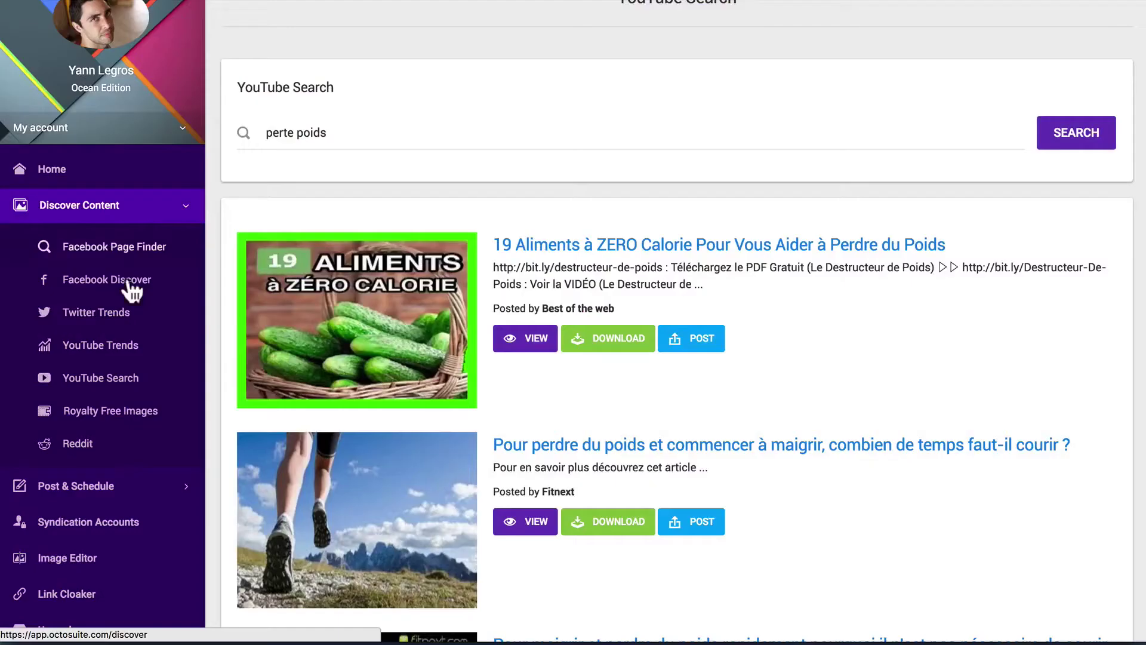
{"action": "left_click", "coordinate": [95, 412]}
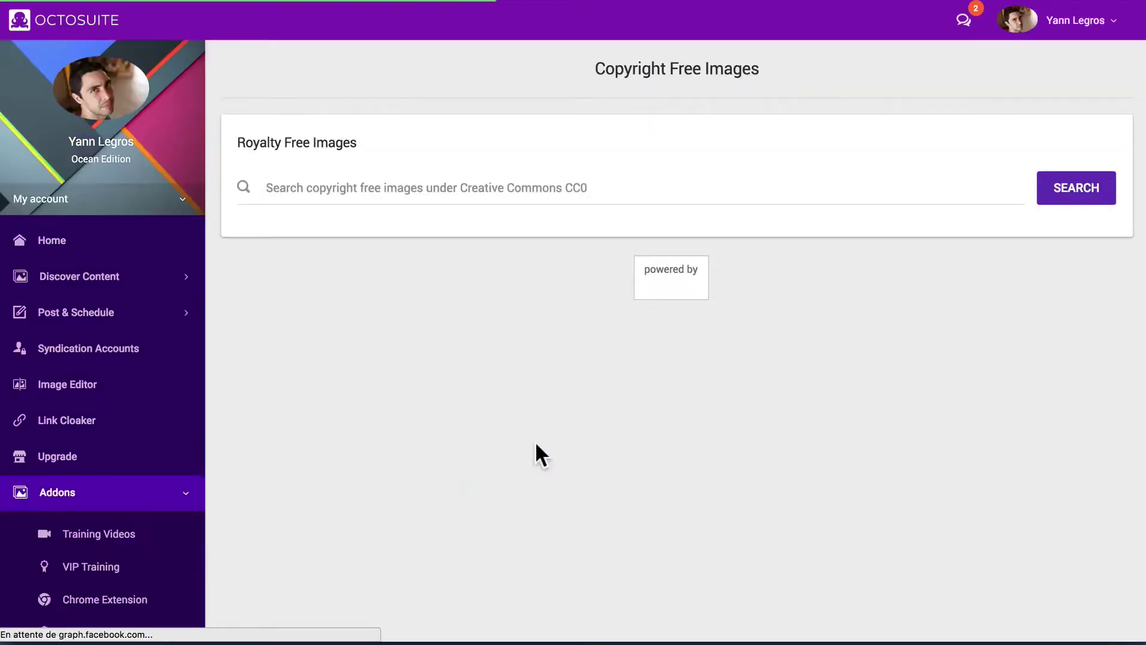
{"action": "left_click", "coordinate": [448, 179]}
{"action": "type", "text": "perte poids"}
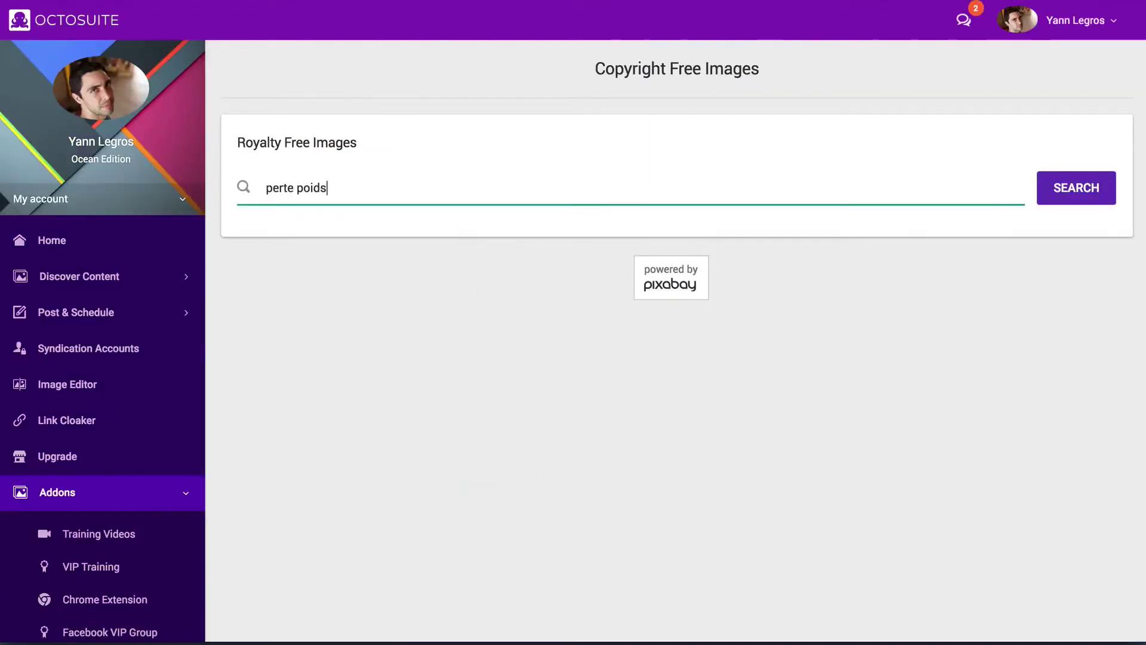
{"action": "left_click", "coordinate": [1060, 202]}
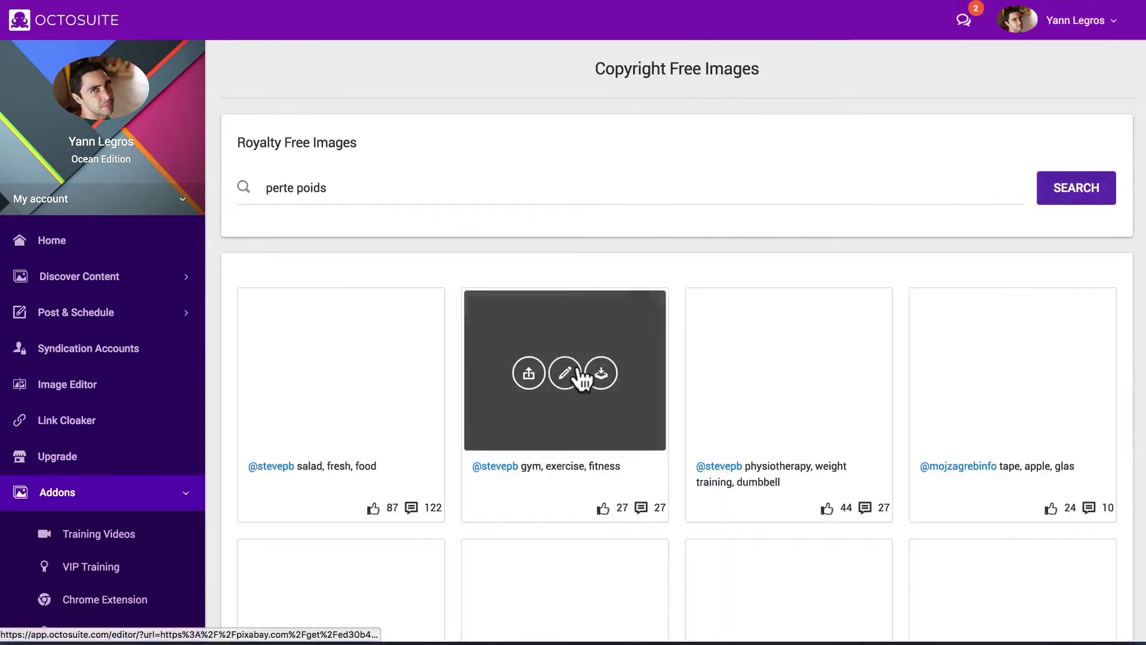
Step: Download the "belly, body, clothes" photo of the oversized jeans, view the downloaded file and return to the image results
{"action": "mouse_move", "coordinate": [578, 371]}
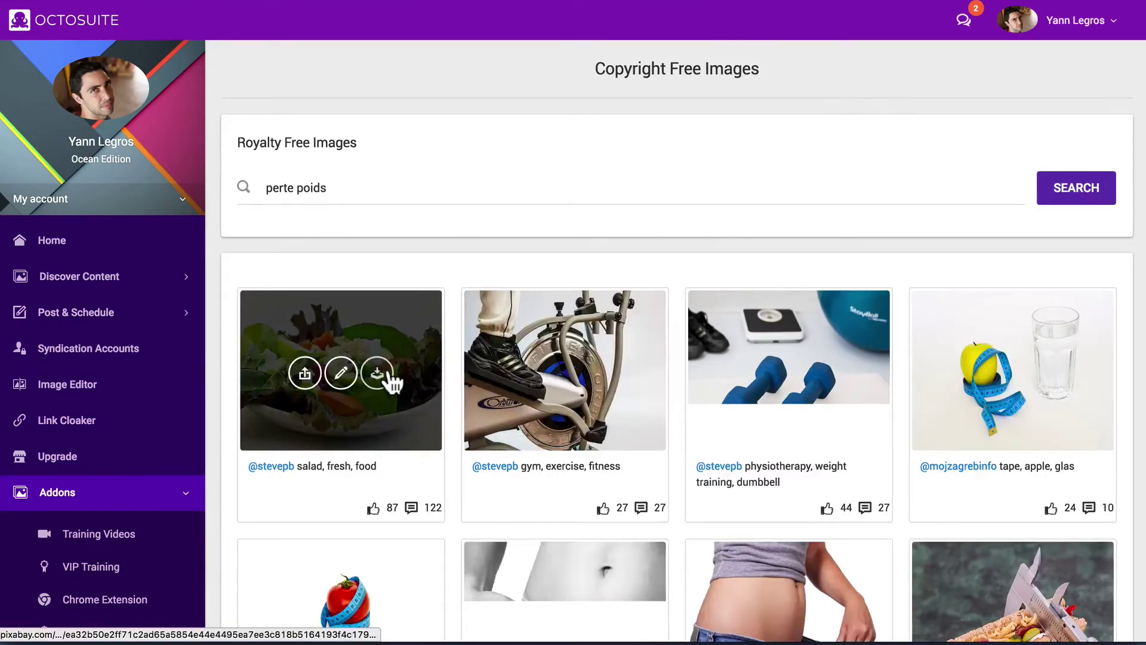
{"action": "scroll", "coordinate": [537, 401], "scroll_direction": "down", "scroll_amount": 1}
{"action": "scroll", "coordinate": [536, 399], "scroll_direction": "down", "scroll_amount": 1}
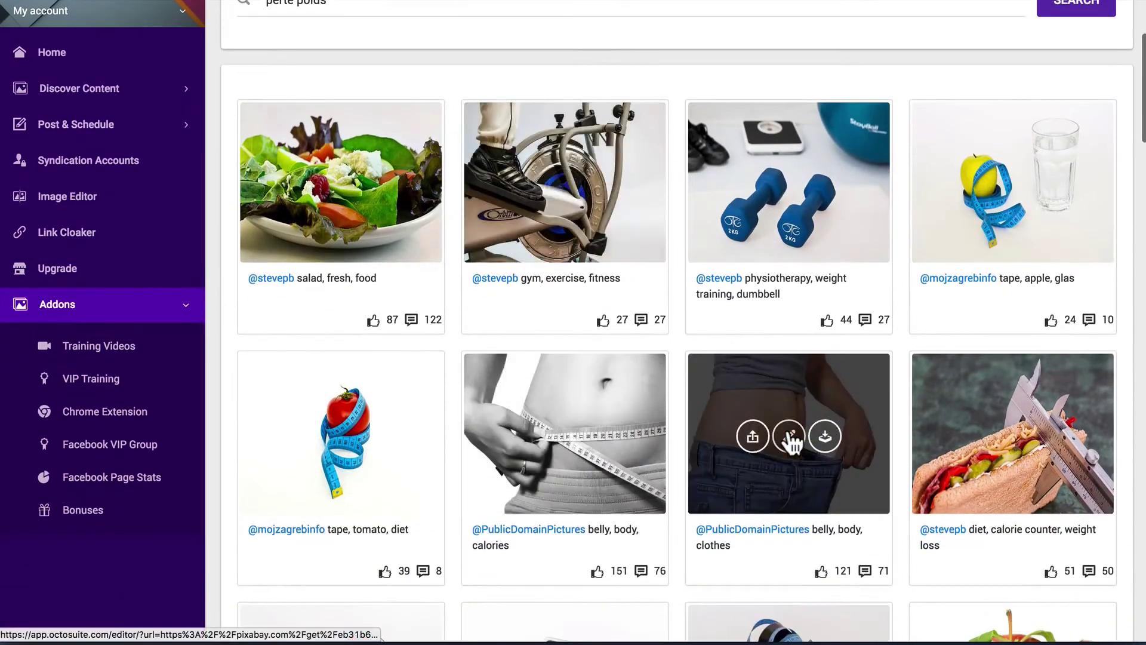
{"action": "left_click", "coordinate": [787, 436]}
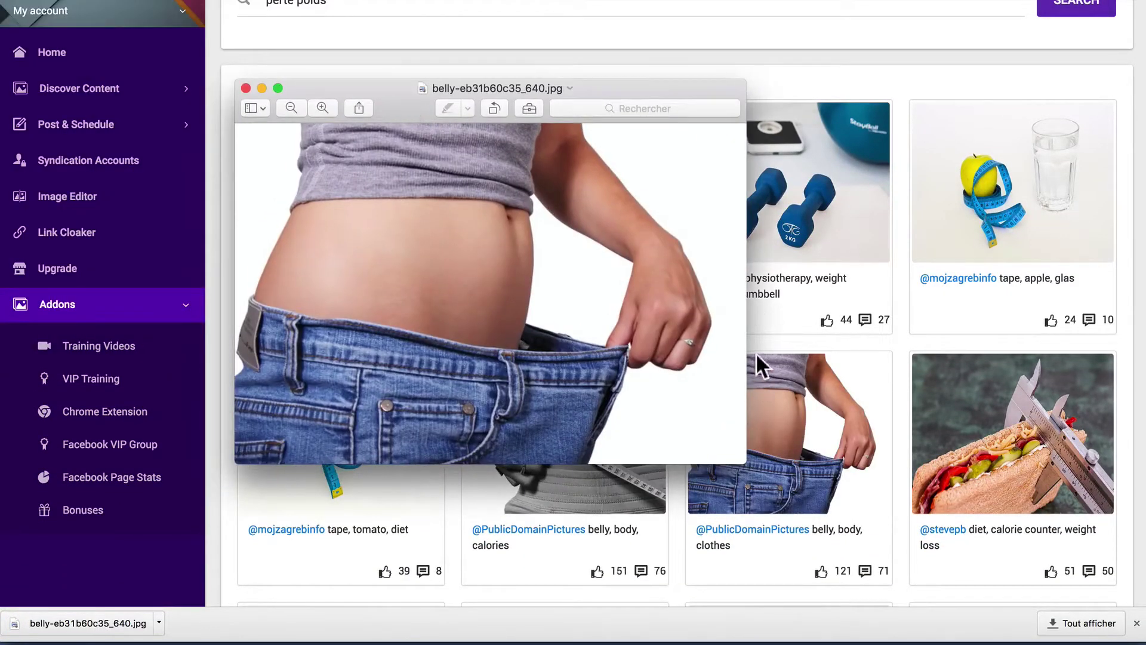
{"action": "left_click", "coordinate": [793, 350]}
Step: Open the post form of the "belly, body, clothes" photo, replace its description with "fdsgaefgafdghaf" and close the form without posting
{"action": "mouse_move", "coordinate": [779, 444]}
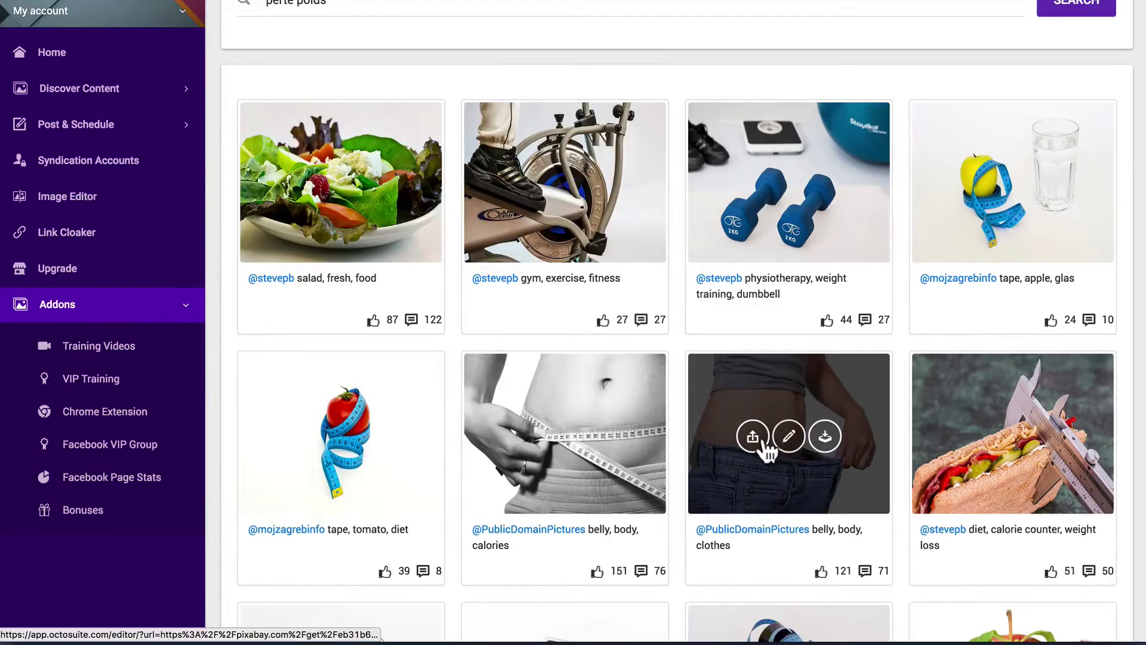
{"action": "left_click", "coordinate": [753, 439]}
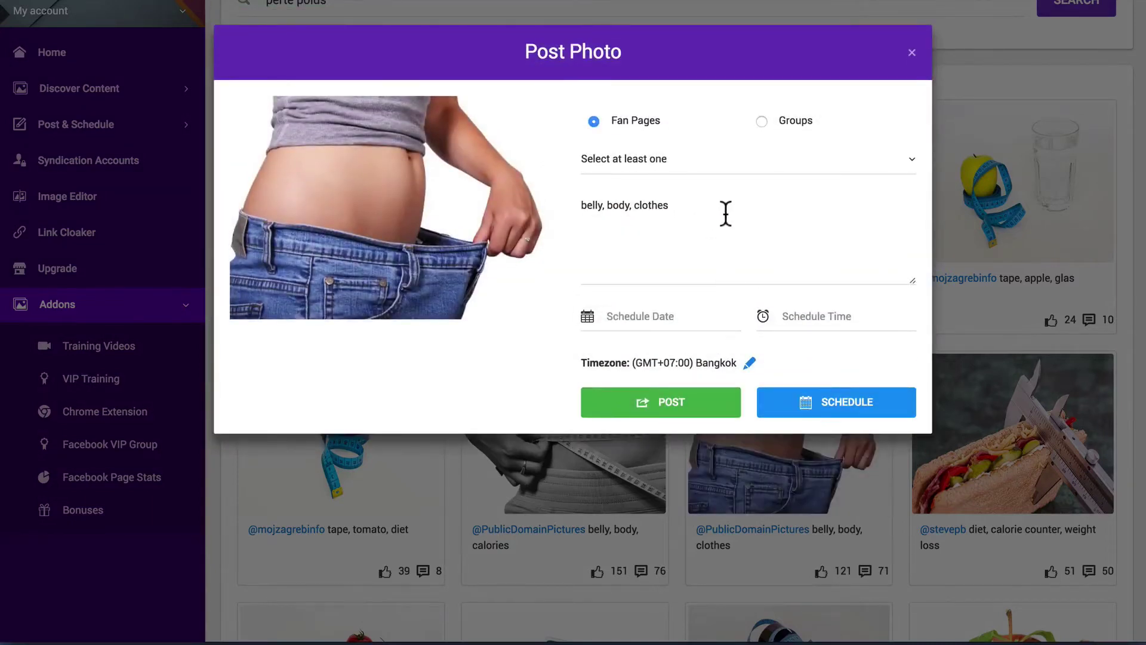
{"action": "left_click_drag", "start_coordinate": [726, 213], "coordinate": [535, 185]}
{"action": "type", "text": "fdsgaefgafdghaf"}
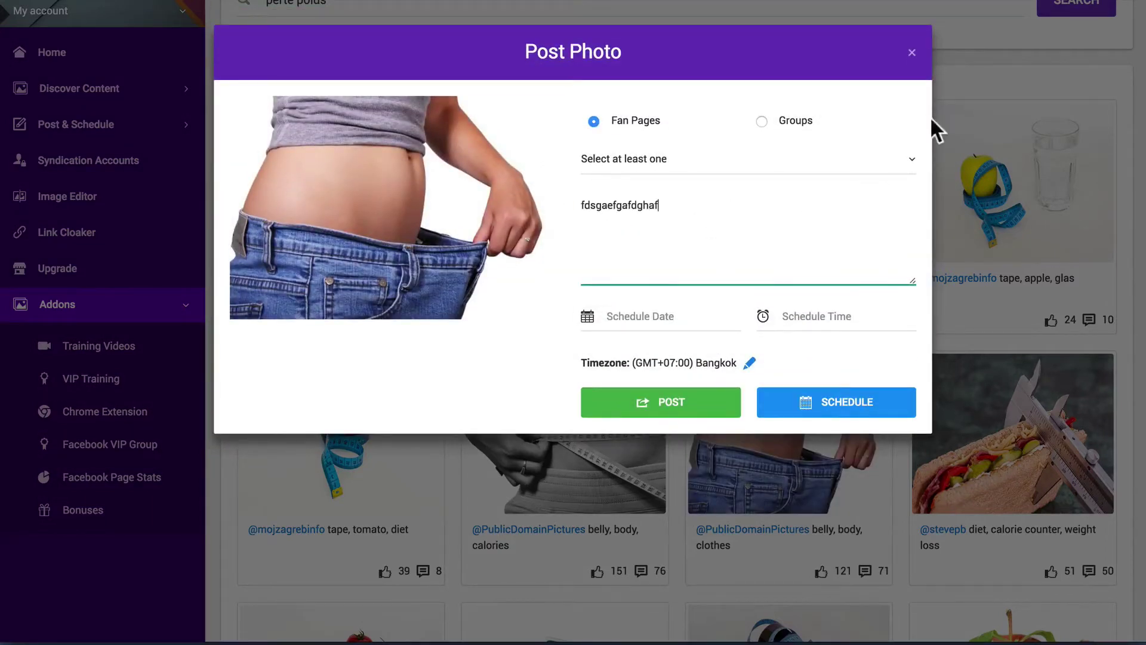
{"action": "left_click", "coordinate": [912, 42]}
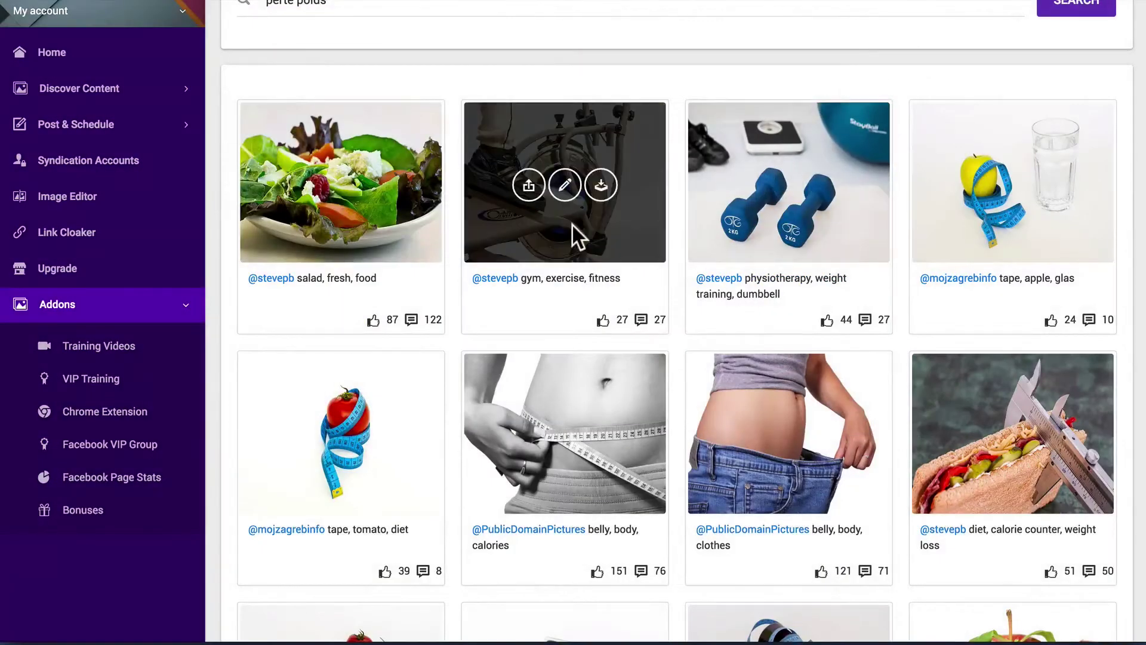
Step: Search Join Groups for "perte poids" Facebook groups and select "LSDP : Perte de poids importante" and "perte de poids"
{"action": "left_click", "coordinate": [169, 132]}
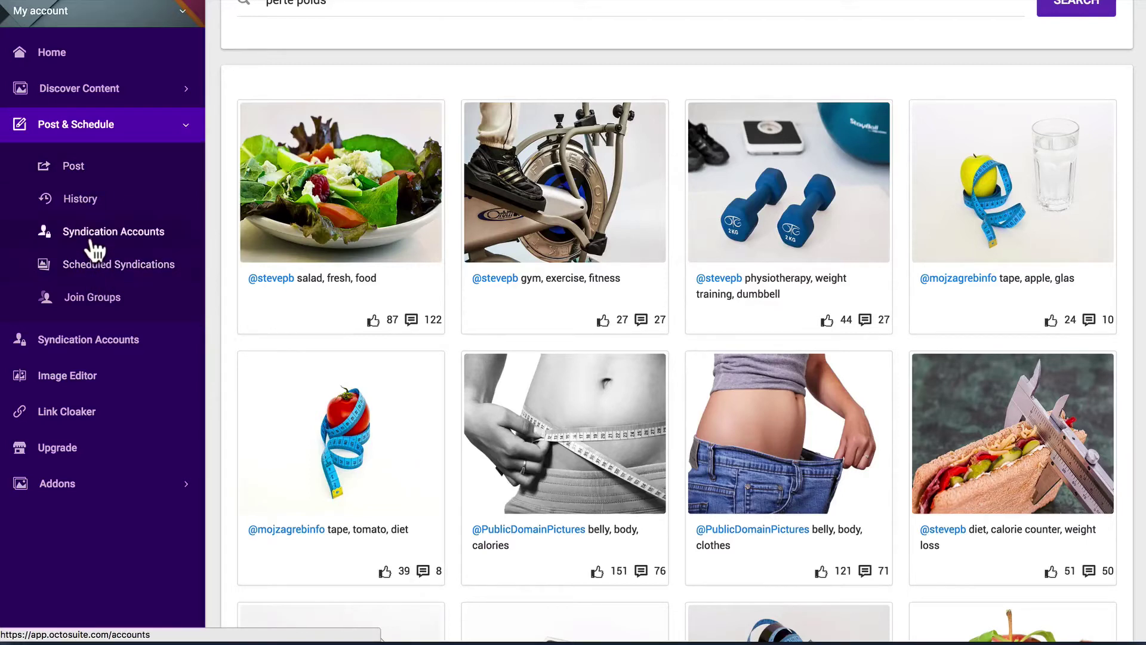
{"action": "left_click", "coordinate": [91, 305]}
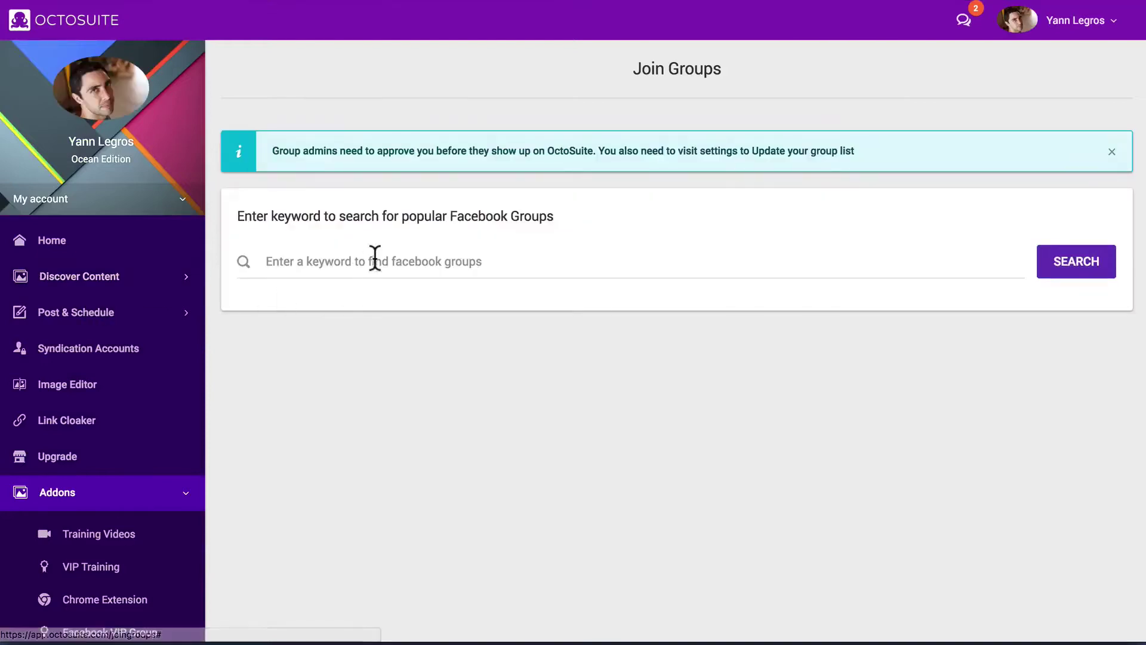
{"action": "left_click", "coordinate": [375, 258]}
{"action": "type", "text": "perte po"}
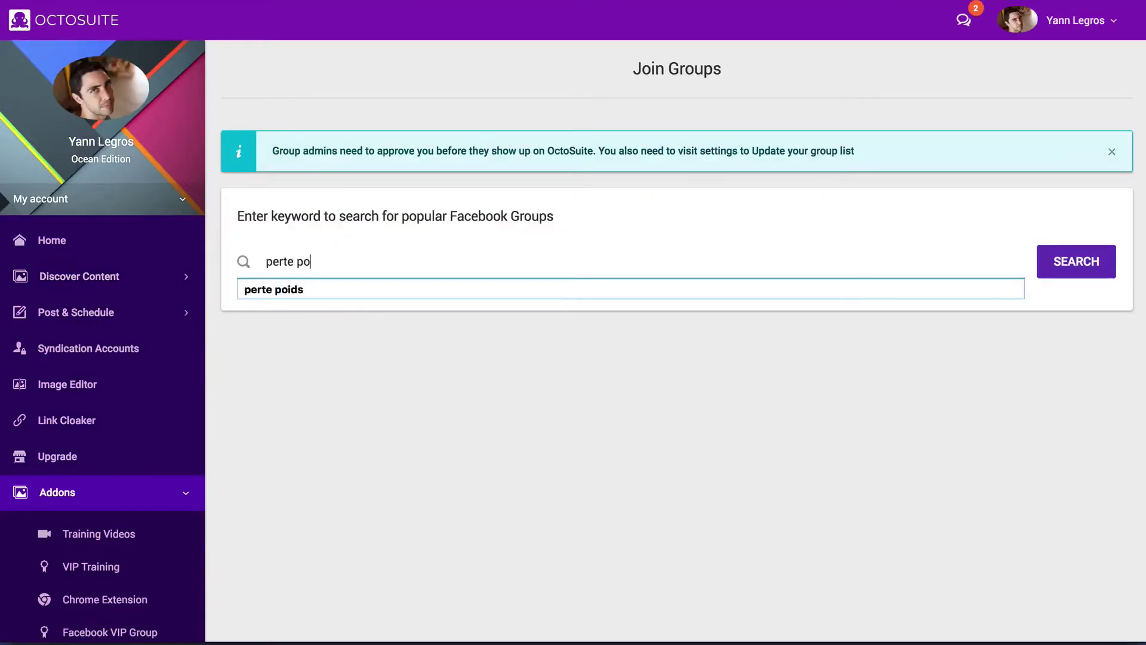
{"action": "type", "text": "ids"}
{"action": "key", "text": "Return"}
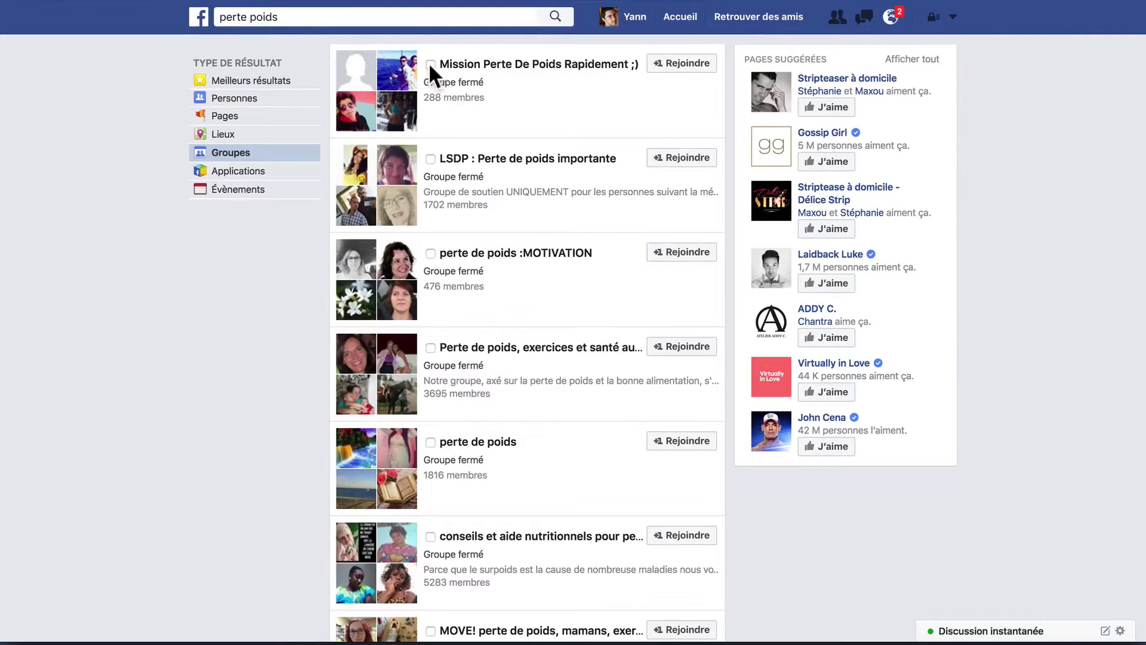
{"action": "left_click", "coordinate": [430, 159]}
{"action": "left_click", "coordinate": [430, 442]}
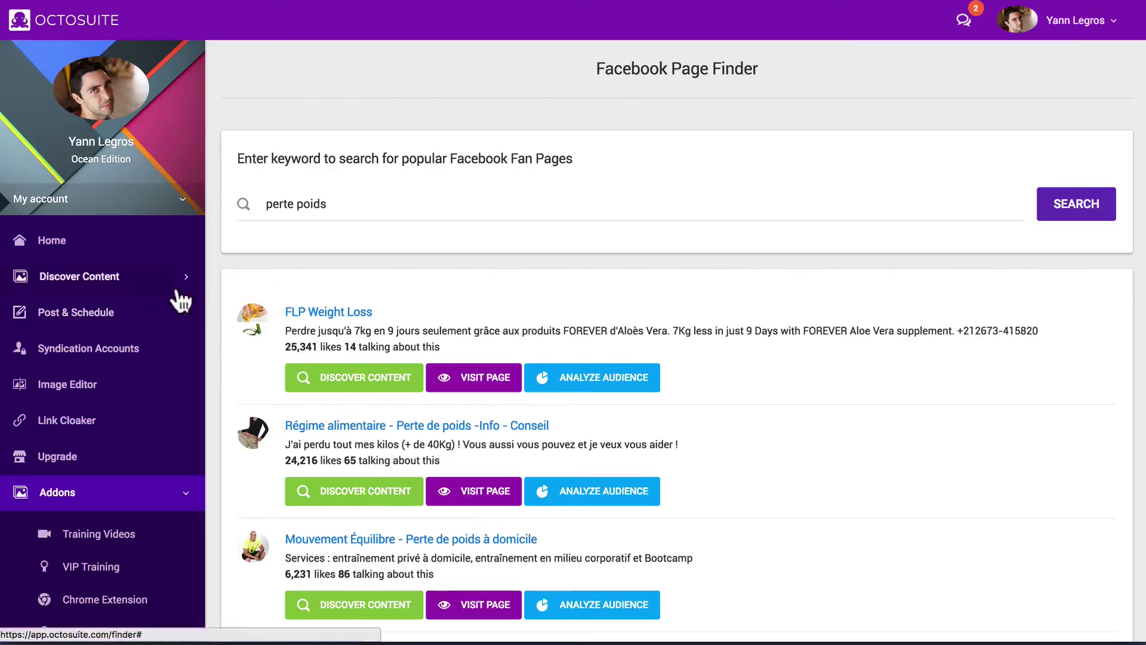
{"action": "scroll", "coordinate": [349, 517], "scroll_direction": "down", "scroll_amount": 10}
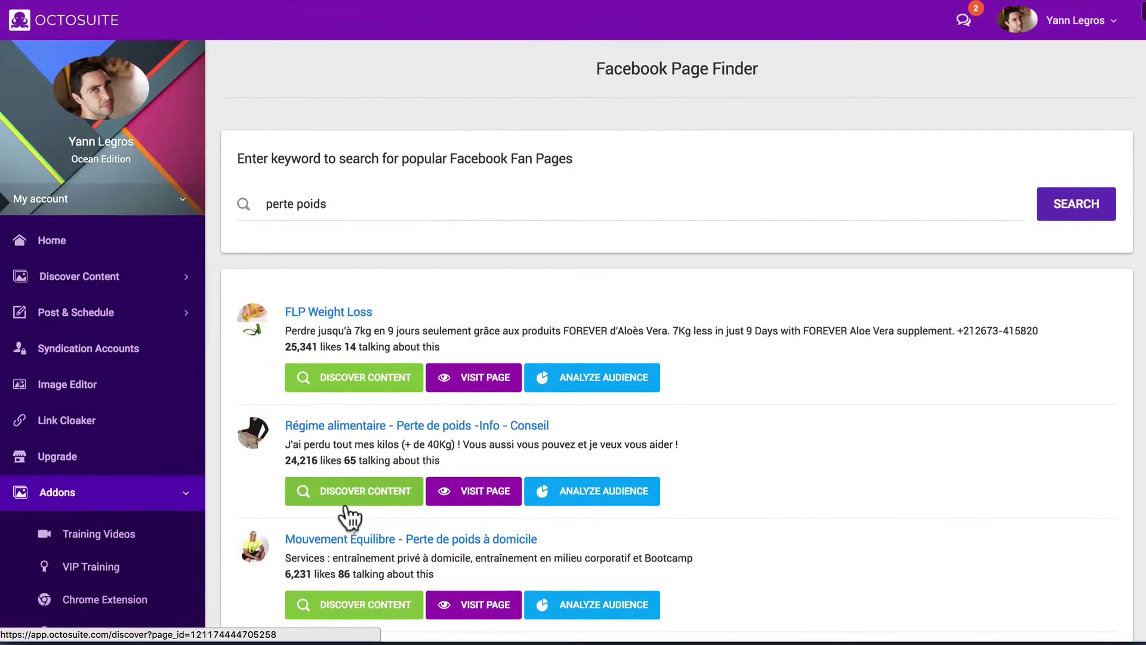
Step: Look through the "perte poids" fan page results and the tools listed under Discover Content and Post & Schedule
{"action": "scroll", "coordinate": [349, 517], "scroll_direction": "down", "scroll_amount": 4}
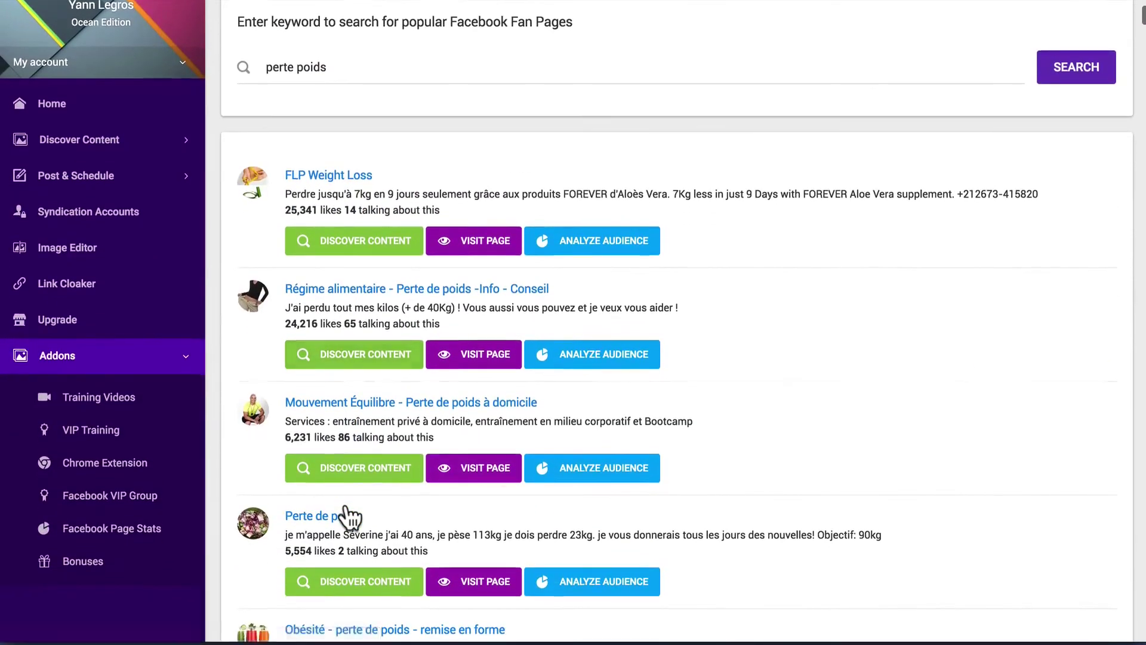
{"action": "scroll", "coordinate": [349, 517], "scroll_direction": "down", "scroll_amount": 6}
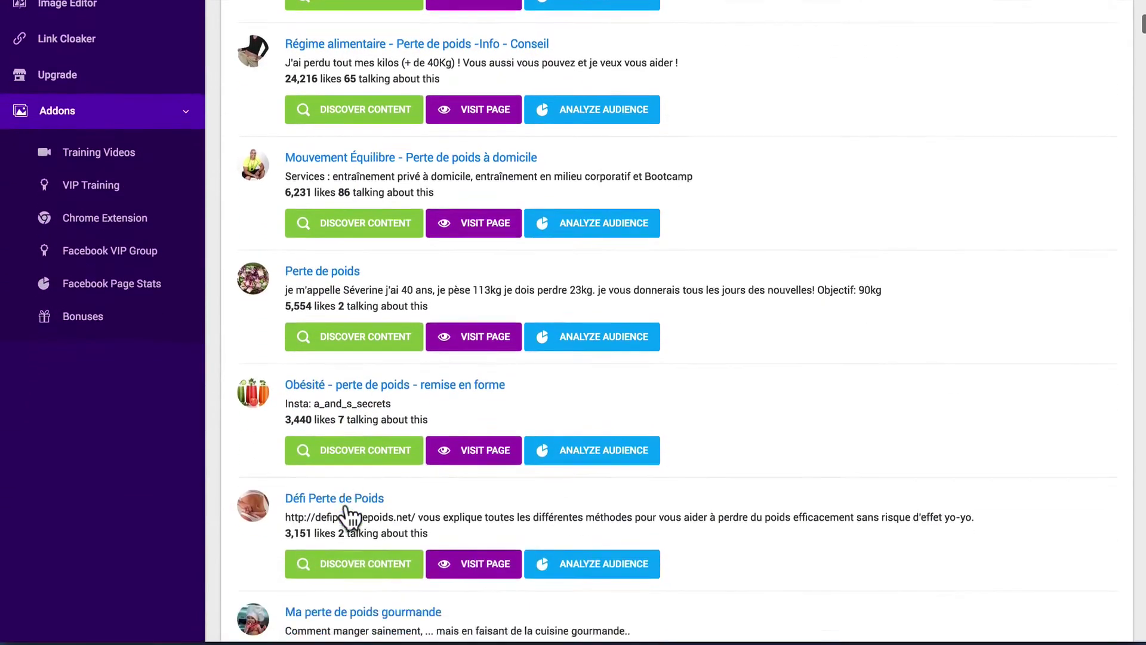
{"action": "scroll", "coordinate": [349, 517], "scroll_direction": "down", "scroll_amount": 2}
{"action": "scroll", "coordinate": [349, 517], "scroll_direction": "down", "scroll_amount": 6}
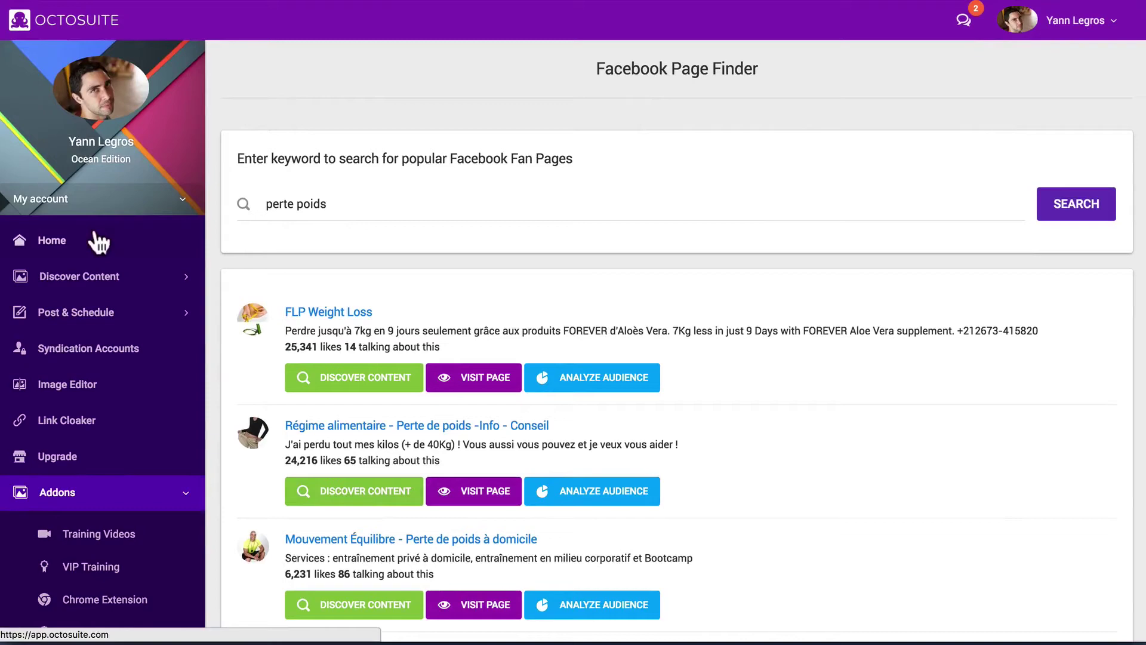
{"action": "left_click", "coordinate": [94, 278]}
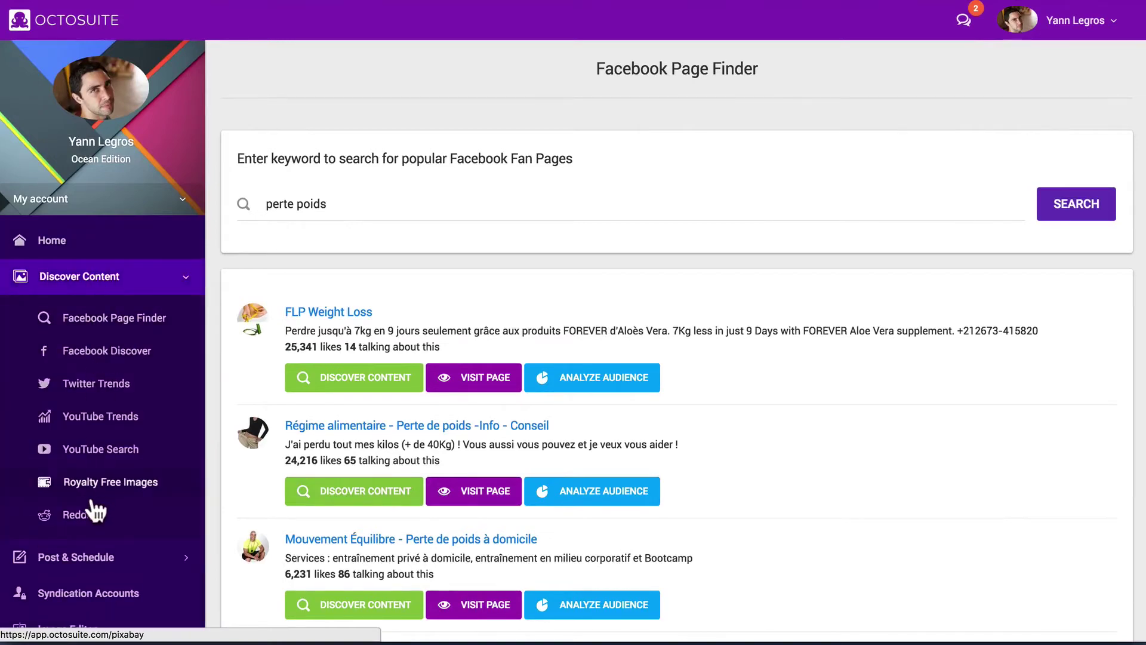
{"action": "scroll", "coordinate": [103, 524], "scroll_direction": "down", "scroll_amount": 2}
{"action": "scroll", "coordinate": [104, 523], "scroll_direction": "down", "scroll_amount": 2}
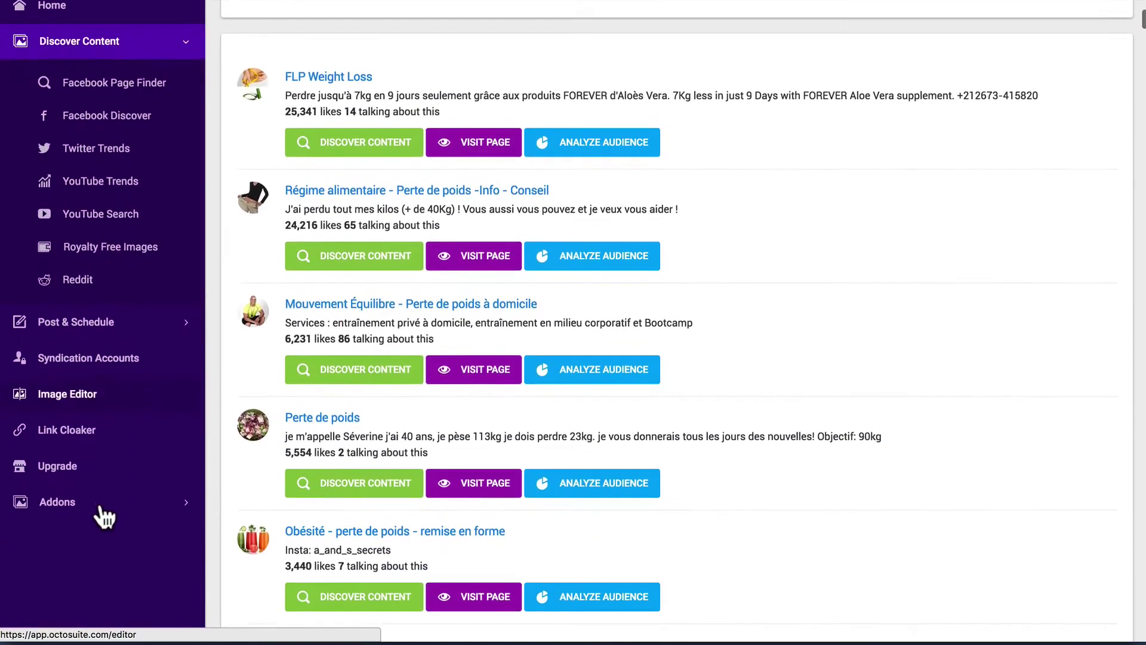
{"action": "left_click", "coordinate": [103, 336]}
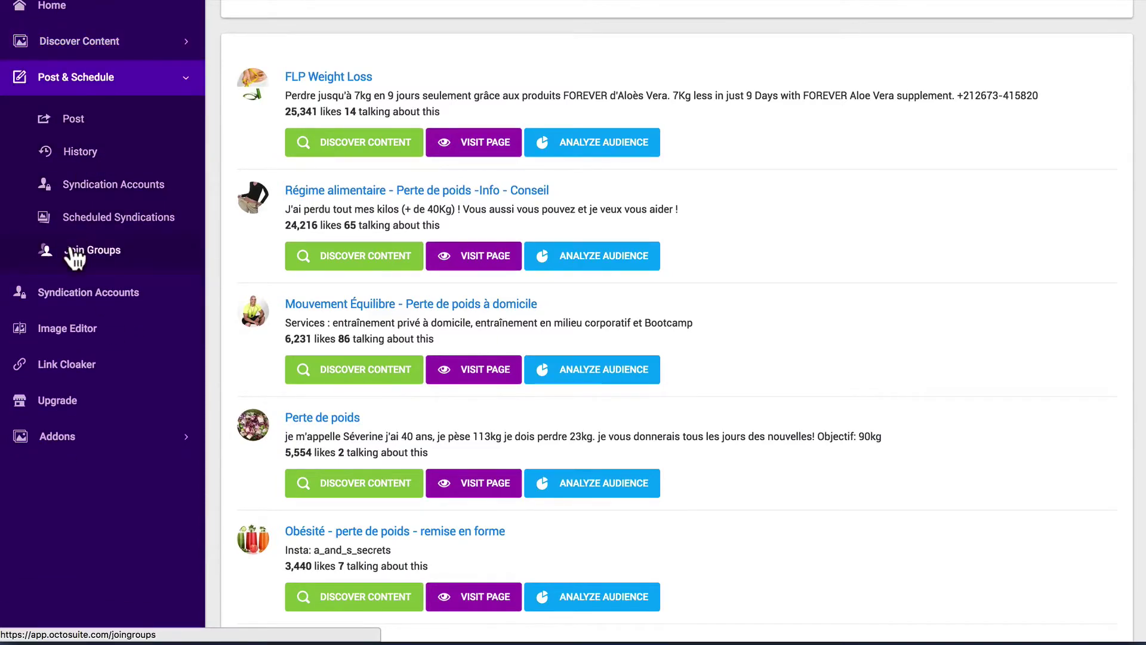
{"action": "scroll", "coordinate": [179, 366], "scroll_direction": "up", "scroll_amount": 4}
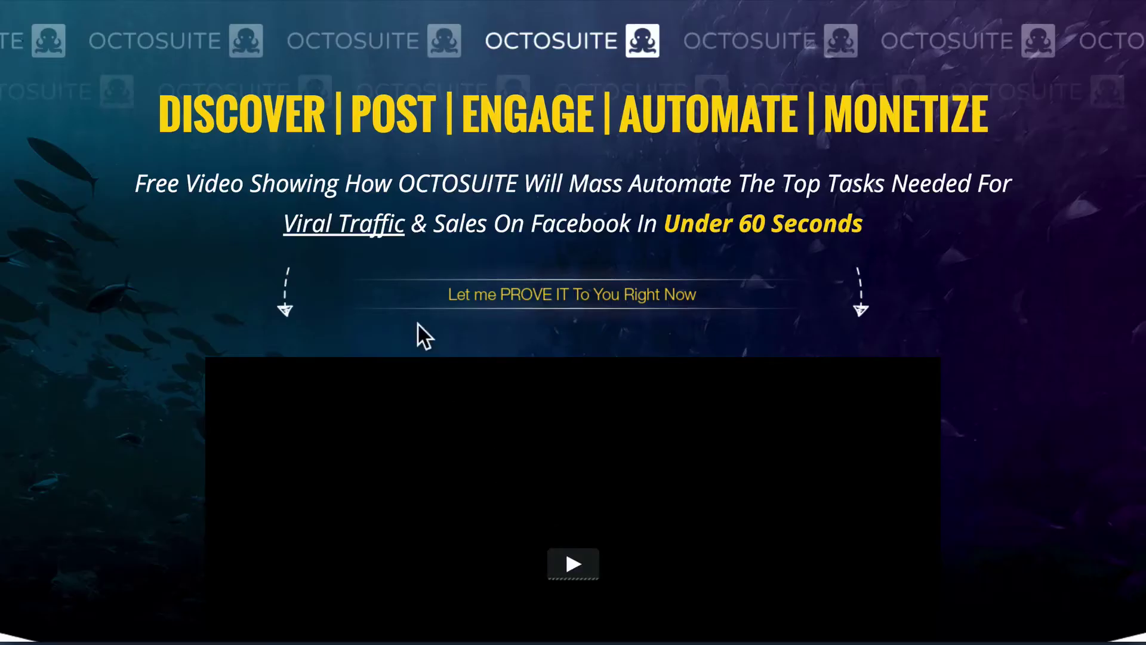
Step: Examine the OctoSuite sales page, covering its earnings examples, scheduling steps, exclusive bonuses, features and edition pricing
{"action": "scroll", "coordinate": [321, 294], "scroll_direction": "down", "scroll_amount": 20}
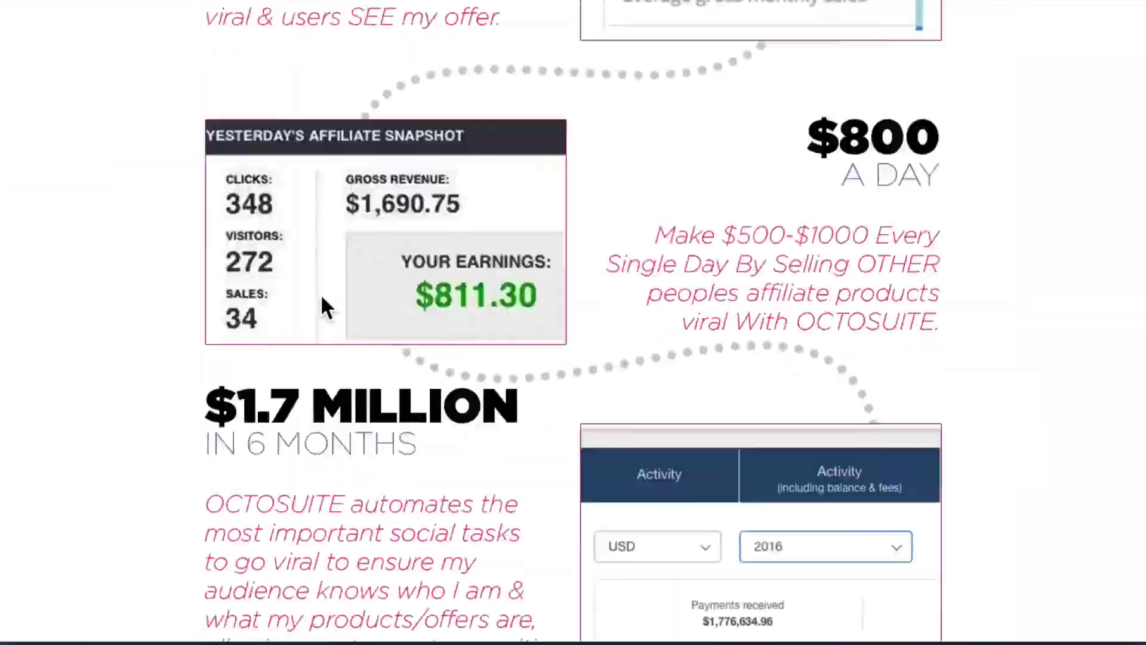
{"action": "scroll", "coordinate": [320, 294], "scroll_direction": "down", "scroll_amount": 20}
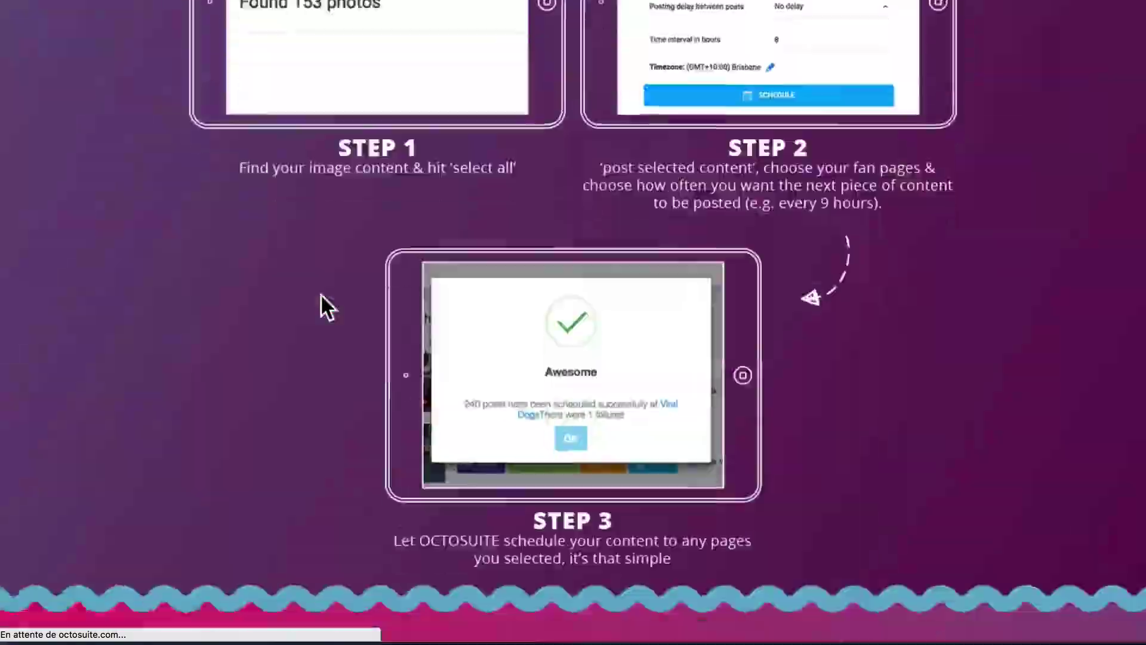
{"action": "scroll", "coordinate": [320, 294], "scroll_direction": "up", "scroll_amount": 15}
{"action": "scroll", "coordinate": [321, 294], "scroll_direction": "down", "scroll_amount": 10}
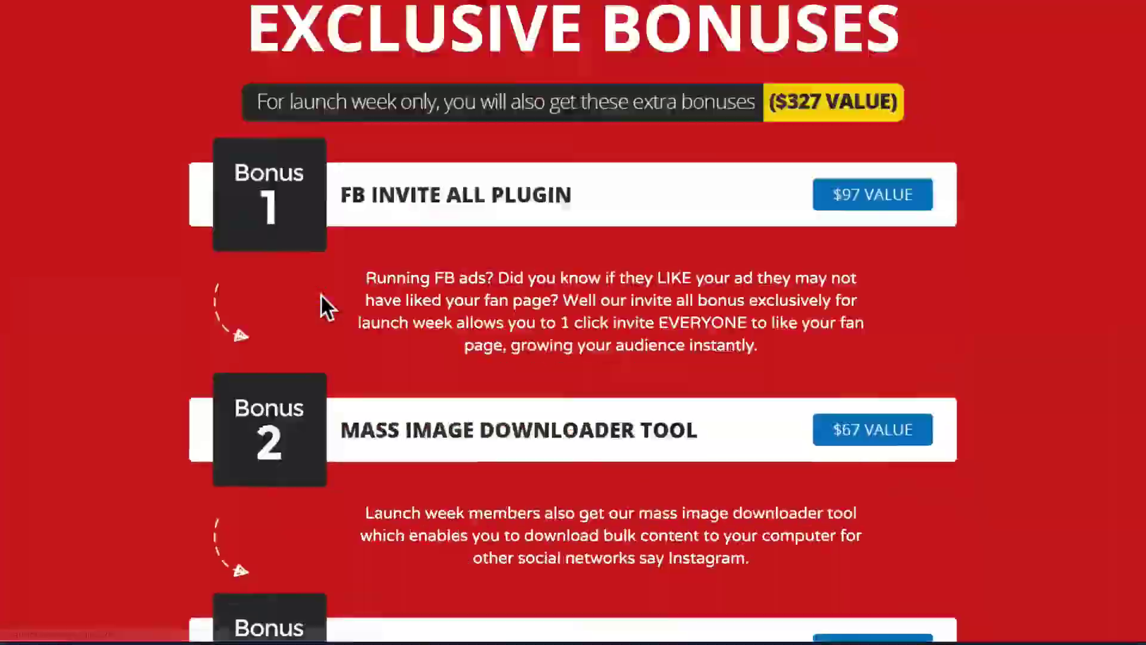
{"action": "scroll", "coordinate": [321, 294], "scroll_direction": "up", "scroll_amount": 15}
{"action": "scroll", "coordinate": [343, 293], "scroll_direction": "down", "scroll_amount": 7}
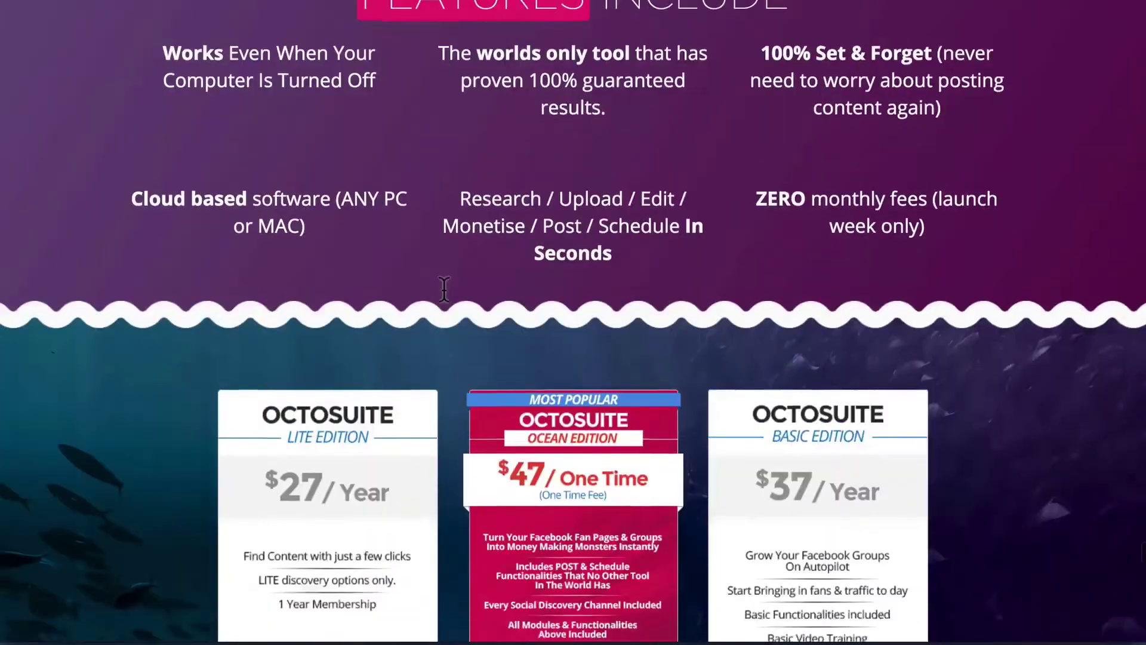
{"action": "scroll", "coordinate": [540, 425], "scroll_direction": "down", "scroll_amount": 2}
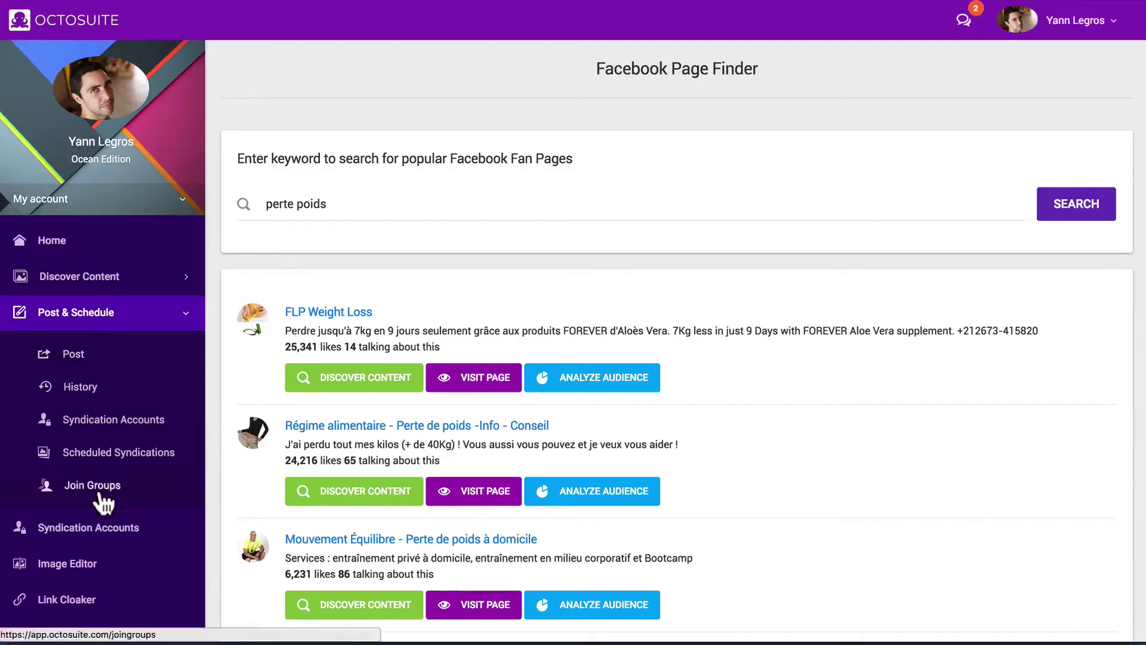
{"action": "scroll", "coordinate": [103, 503], "scroll_direction": "down", "scroll_amount": 8}
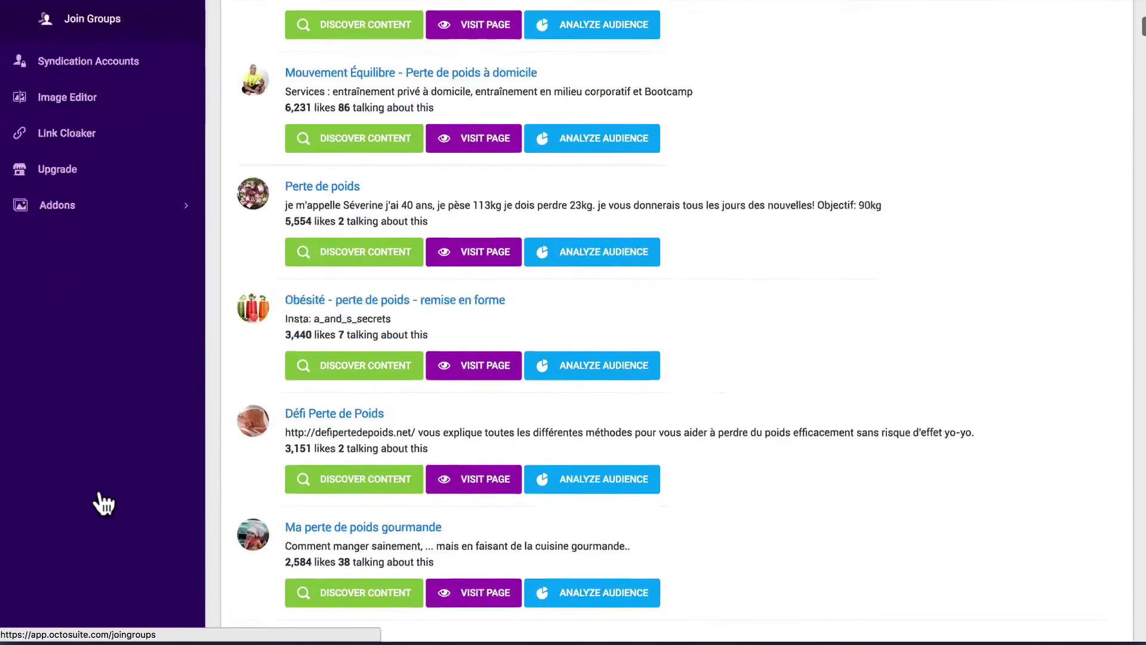
{"action": "scroll", "coordinate": [103, 503], "scroll_direction": "up", "scroll_amount": 8}
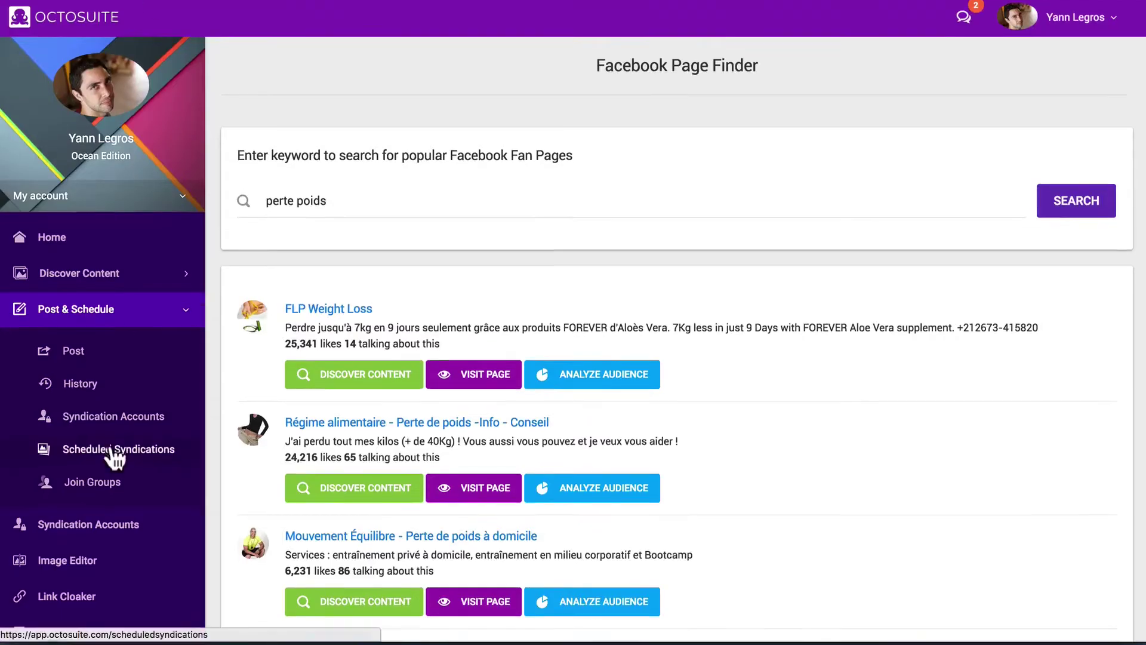
{"action": "scroll", "coordinate": [60, 430], "scroll_direction": "down", "scroll_amount": 3}
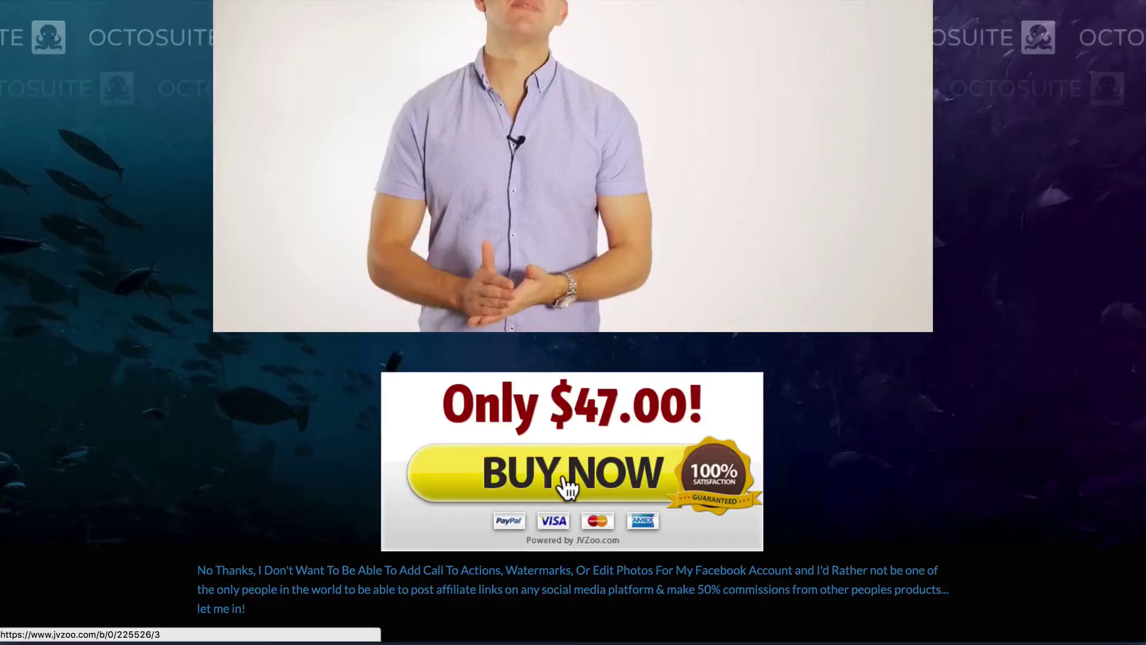
Step: Review the OctoSuite upgrade offer for call-to-actions, watermarks and photo editing, then return to Facebook Page Finder
{"action": "scroll", "coordinate": [566, 487], "scroll_direction": "up", "scroll_amount": 1}
{"action": "scroll", "coordinate": [567, 488], "scroll_direction": "down", "scroll_amount": 1}
{"action": "scroll", "coordinate": [338, 453], "scroll_direction": "up", "scroll_amount": 7}
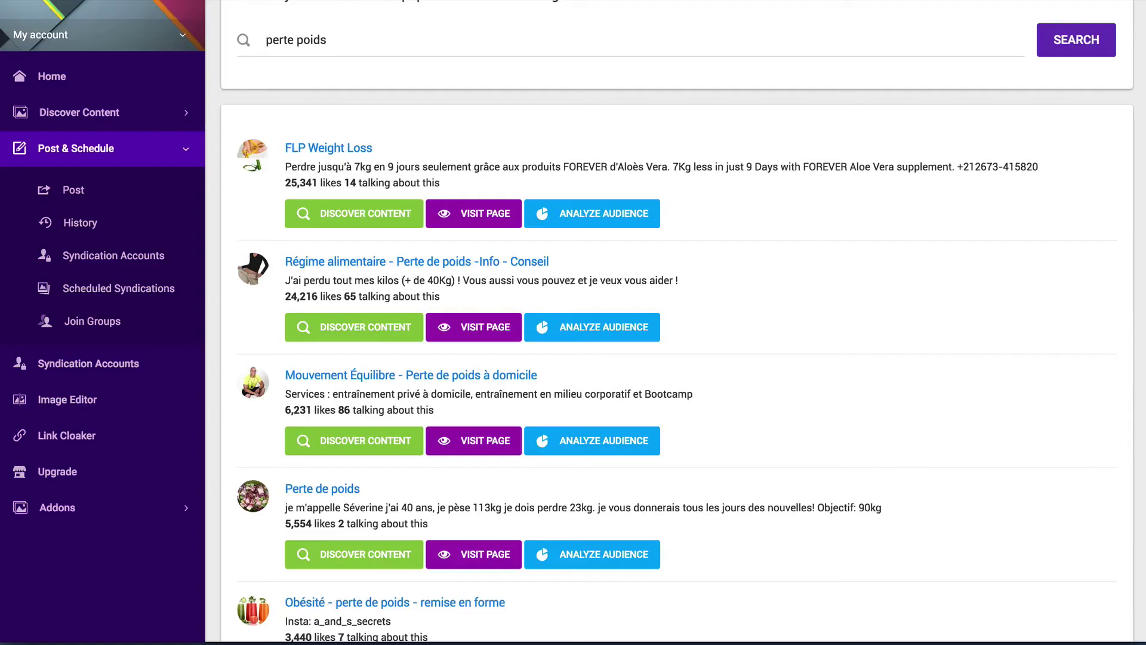